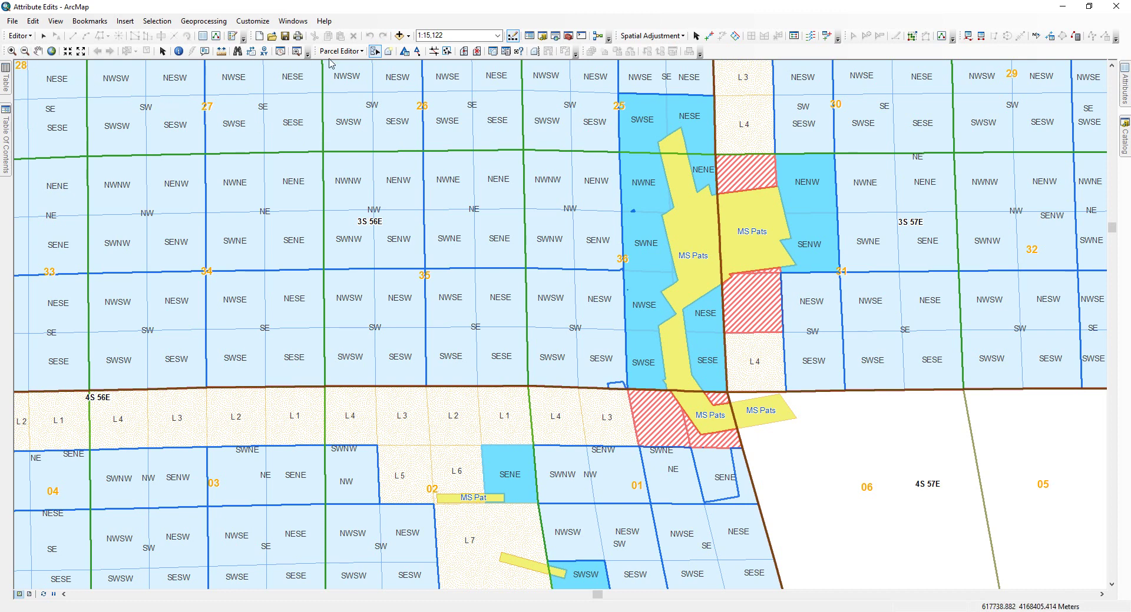
Zoom the map to the sliver where townships 3S 56E and 4S 56E meet the MS Pats parcels
{"action": "left_click", "coordinate": [353, 53]}
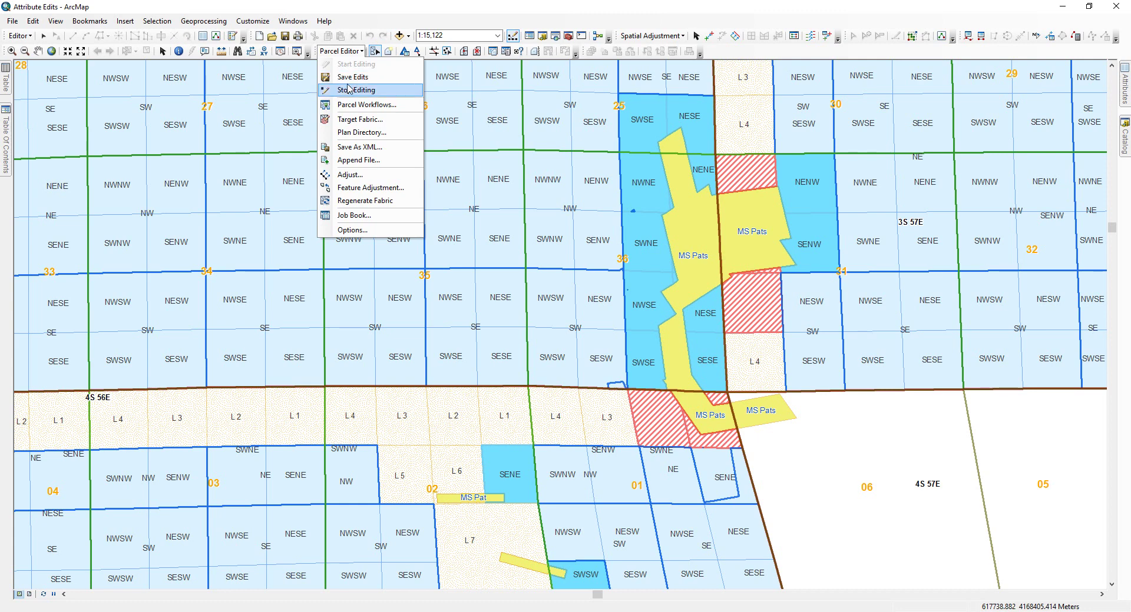
{"action": "left_click", "coordinate": [12, 51]}
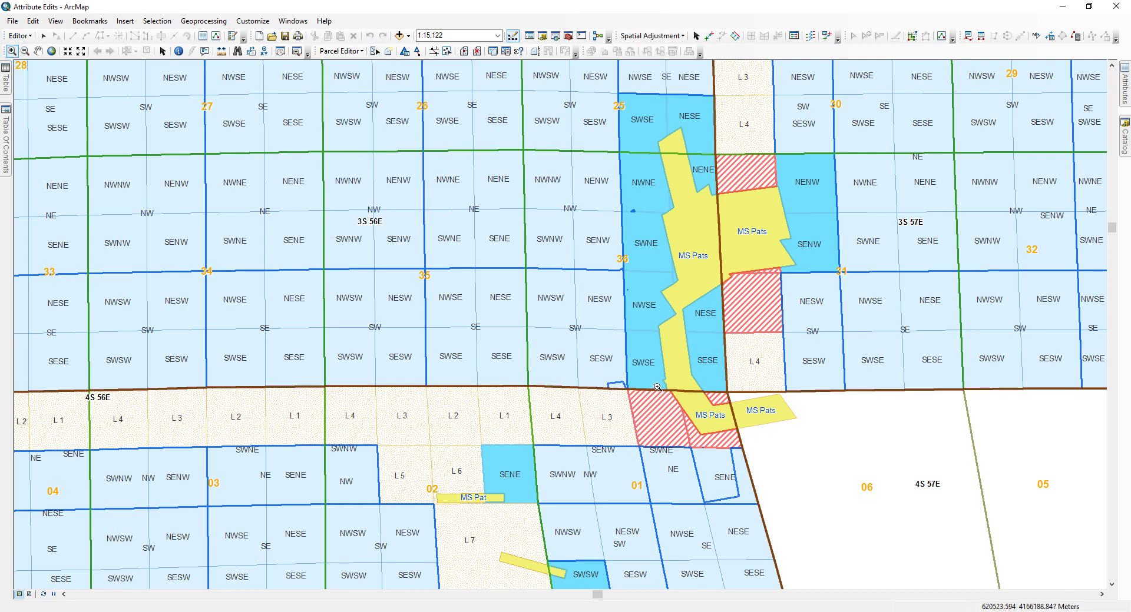
{"action": "left_click_drag", "start_coordinate": [657, 379], "coordinate": [682, 402]}
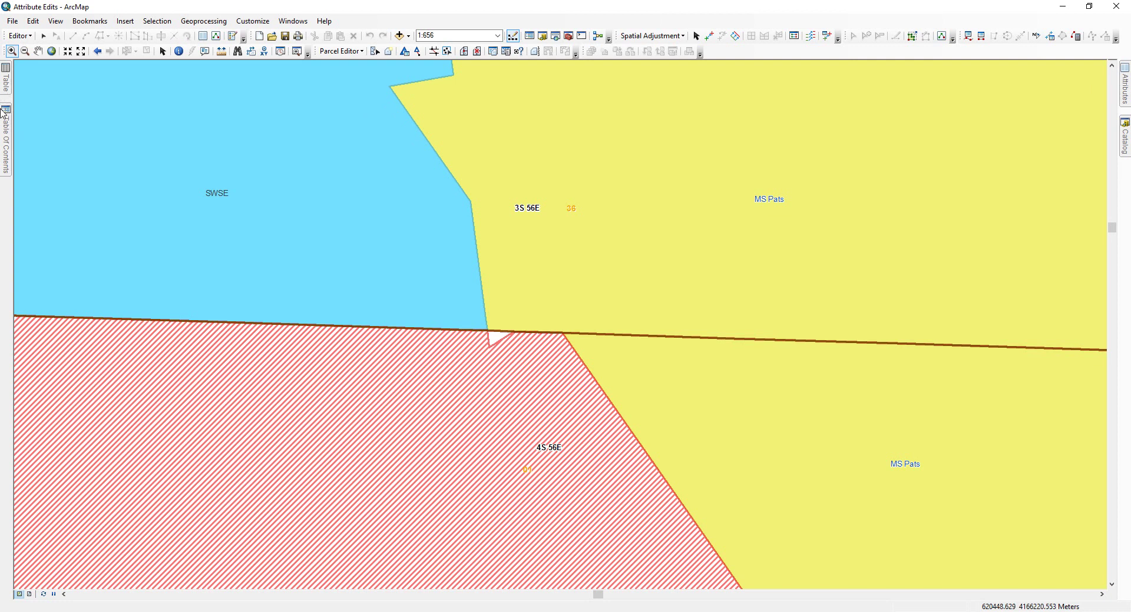
List layers by selection, make Special Surveys and Second Divisions selectable, and check parcel 4S 56E's details
{"action": "mouse_move", "coordinate": [4, 114]}
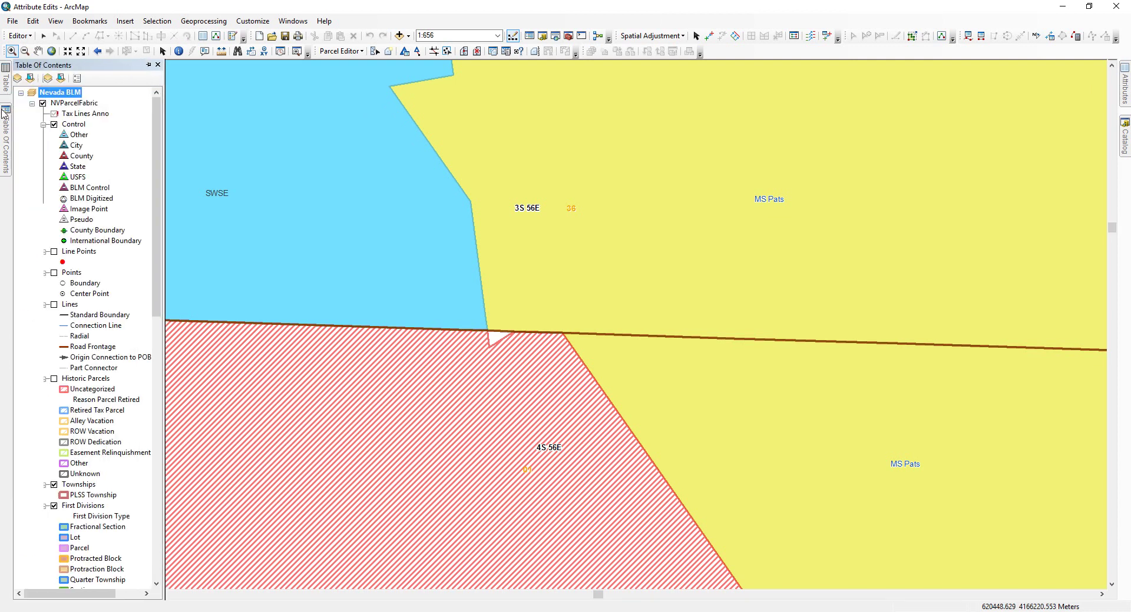
{"action": "left_click", "coordinate": [63, 80]}
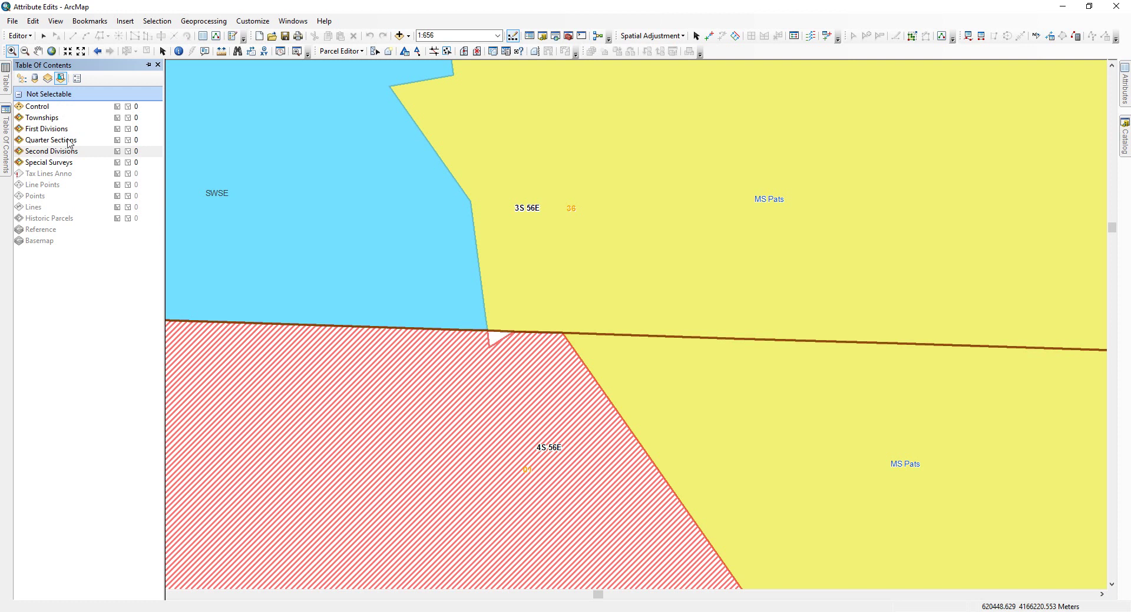
{"action": "left_click", "coordinate": [119, 164]}
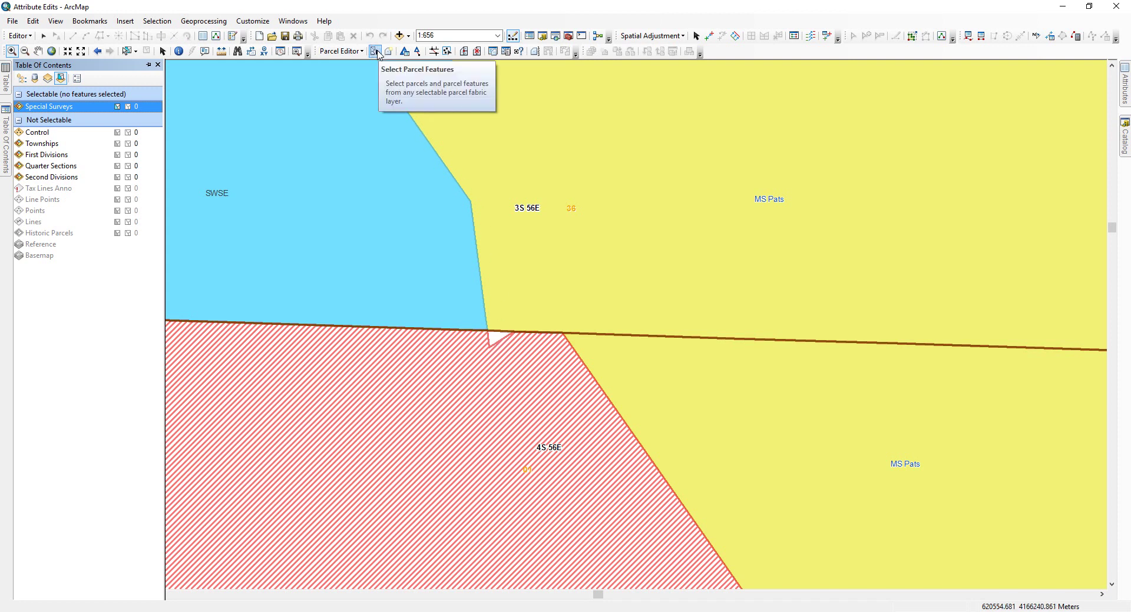
{"action": "left_click", "coordinate": [377, 53]}
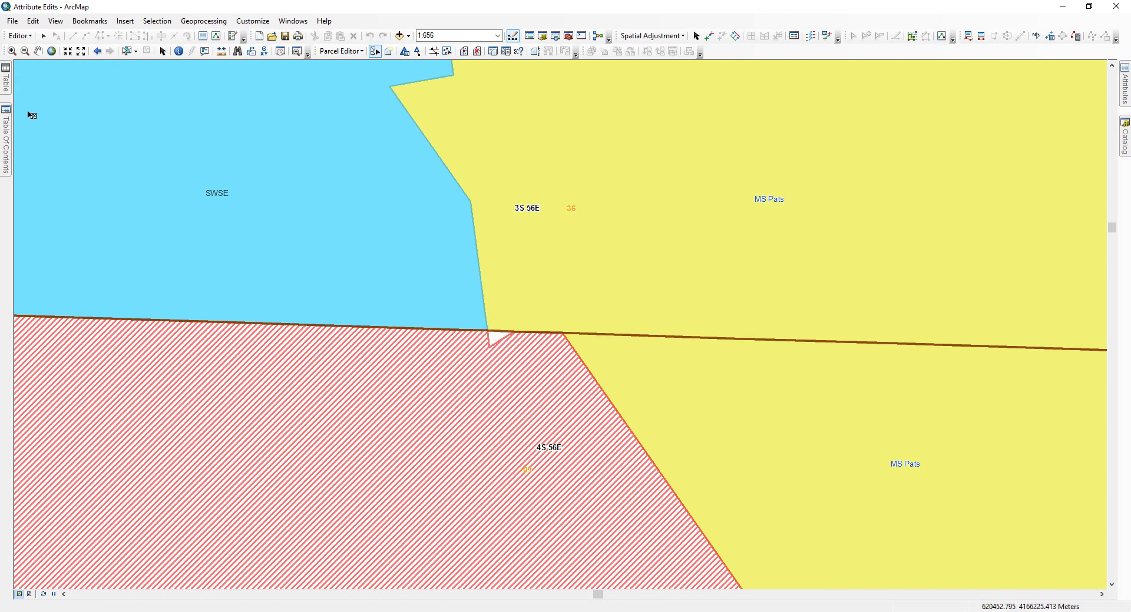
{"action": "mouse_move", "coordinate": [6, 110]}
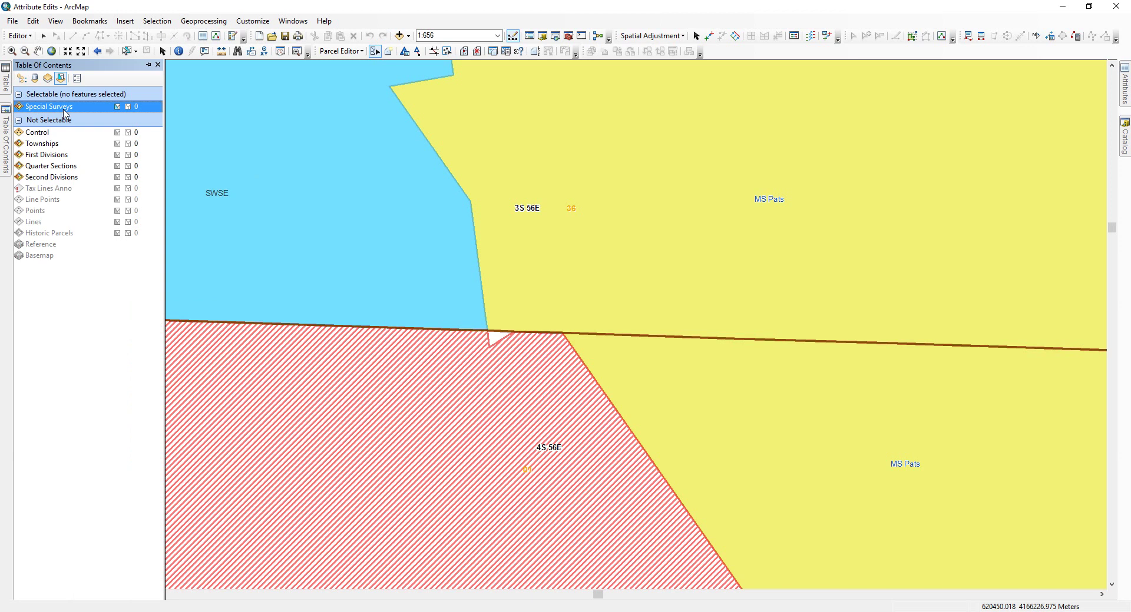
{"action": "left_click", "coordinate": [117, 177]}
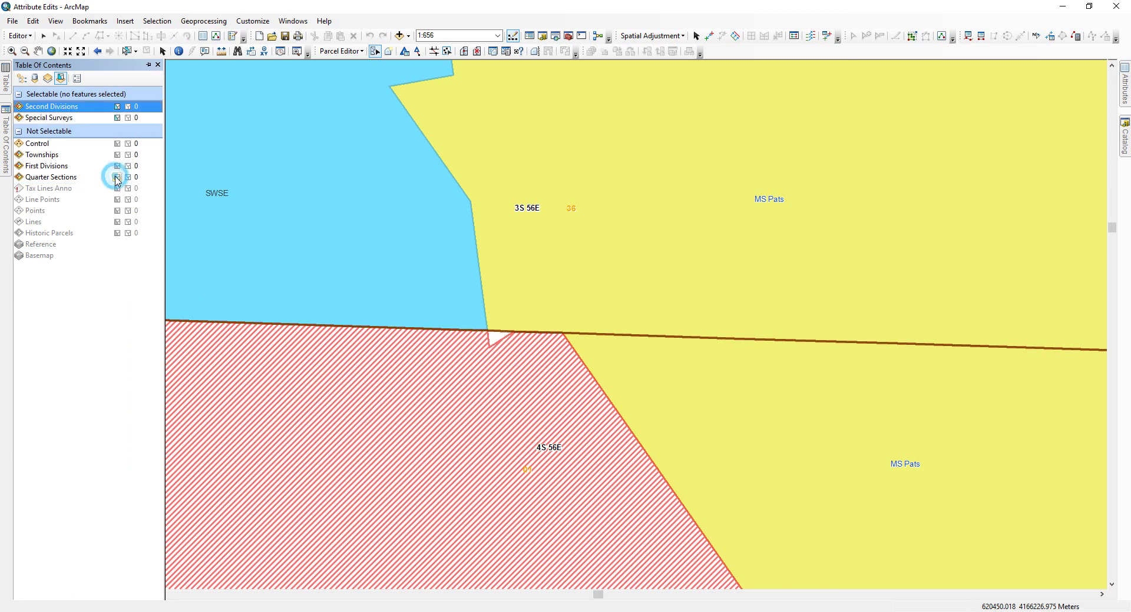
{"action": "double_click", "coordinate": [491, 339]}
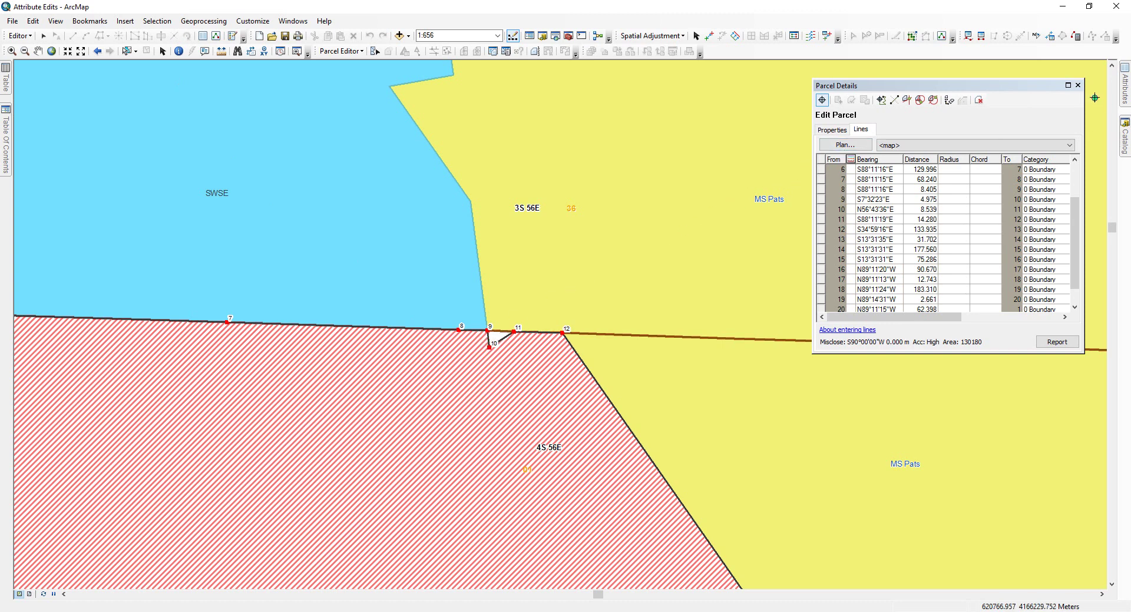
{"action": "left_click", "coordinate": [1077, 84]}
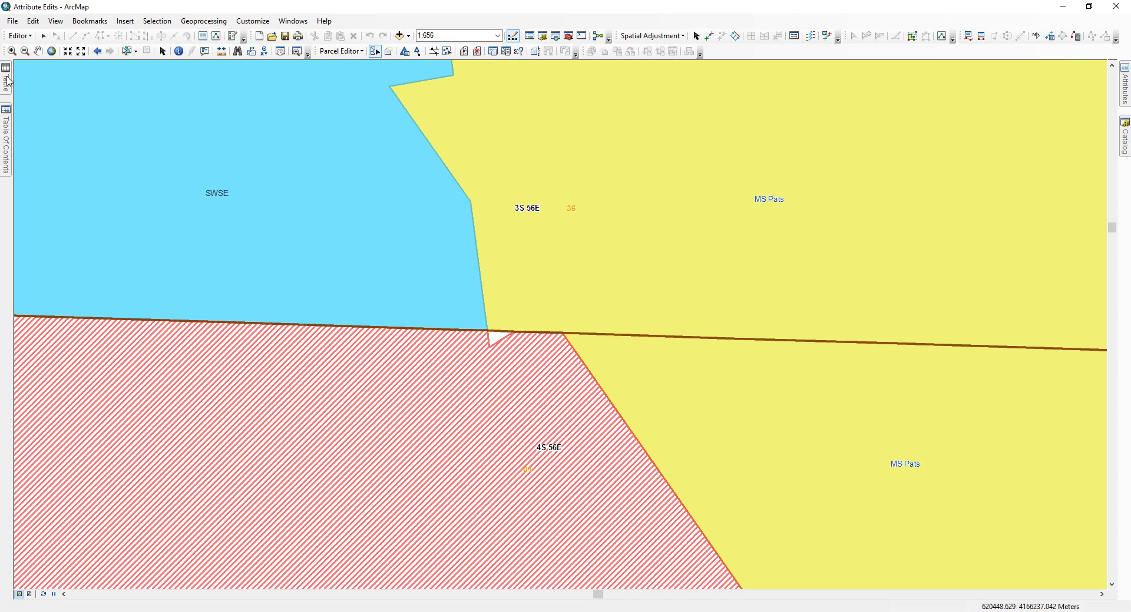
Make the First Divisions, Townships and Quarter Sections layers selectable as well
{"action": "mouse_move", "coordinate": [10, 120]}
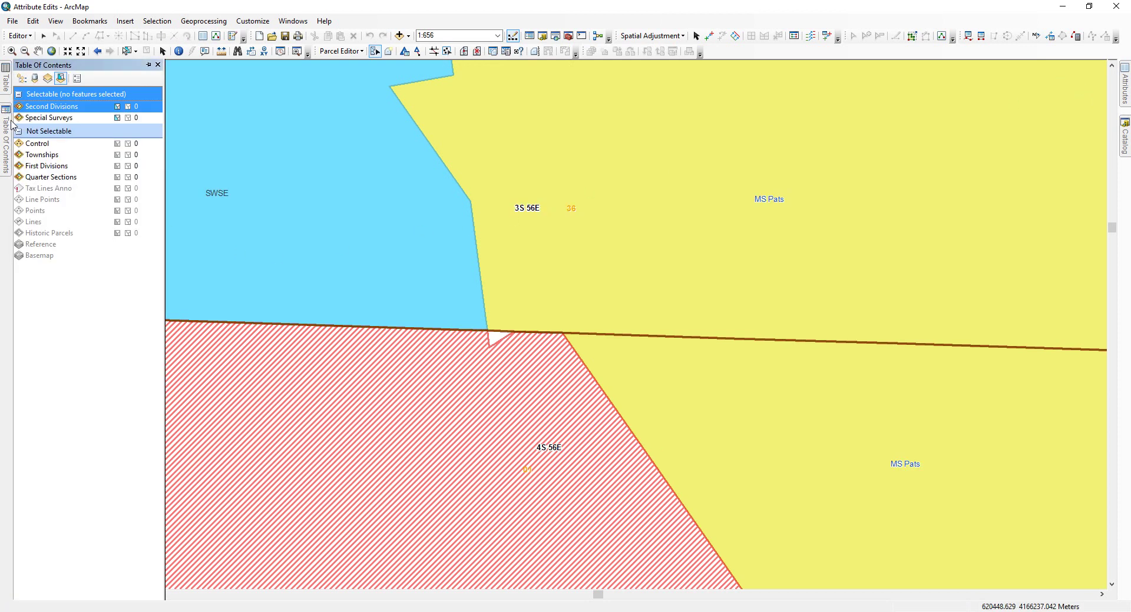
{"action": "left_click", "coordinate": [117, 167]}
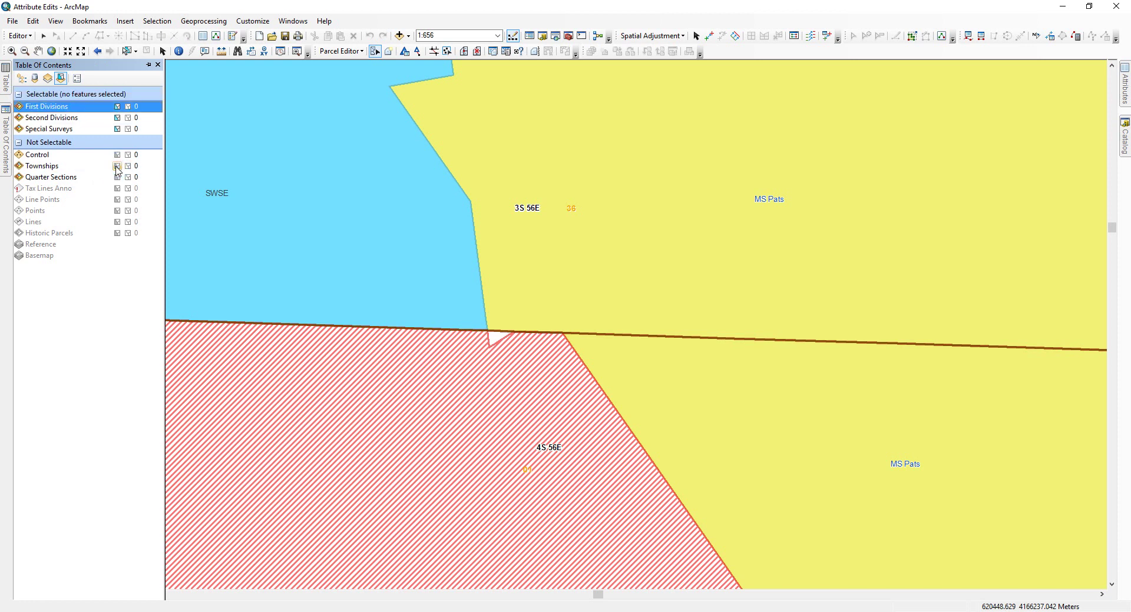
{"action": "left_click", "coordinate": [117, 167]}
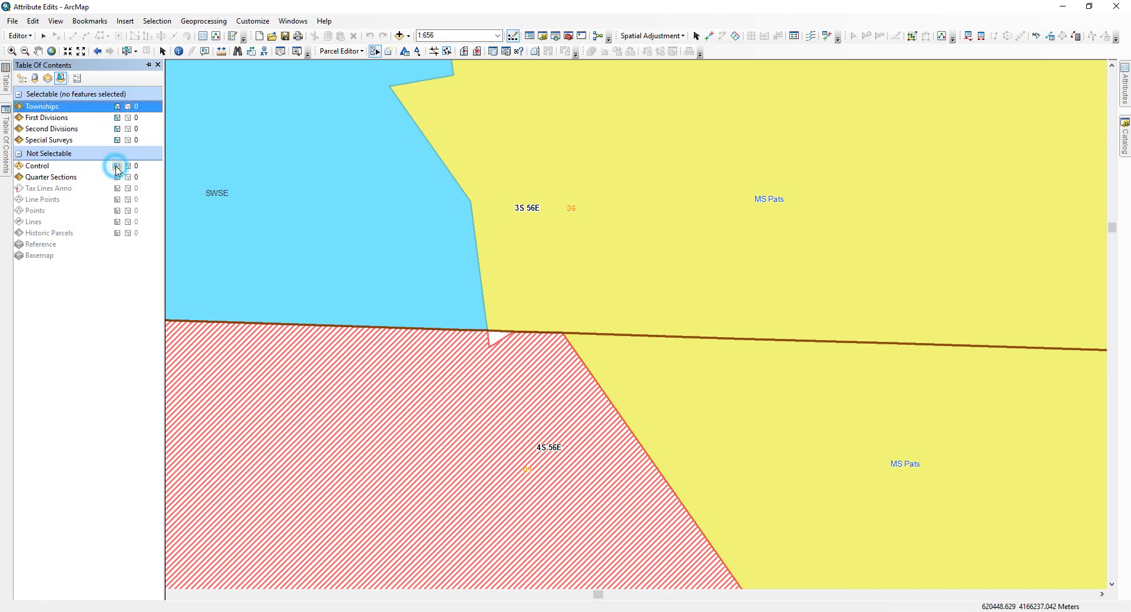
{"action": "left_click", "coordinate": [117, 178]}
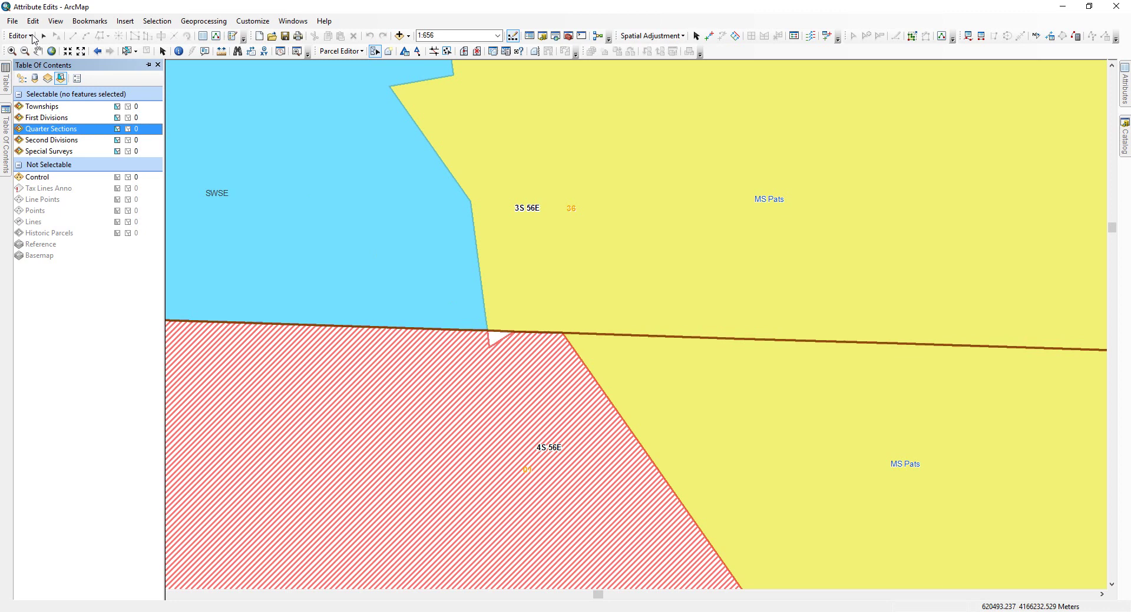
Zoom closer on the white gap, select its bordering parcels, review them, then clear the selection
{"action": "left_click", "coordinate": [10, 51]}
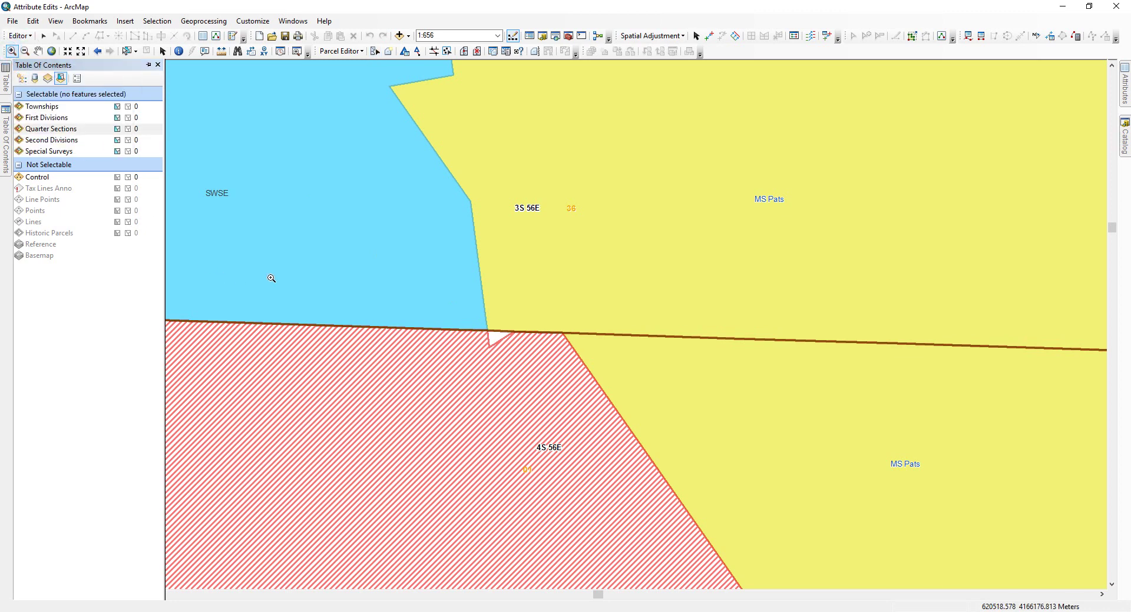
{"action": "left_click_drag", "start_coordinate": [449, 293], "coordinate": [623, 408]}
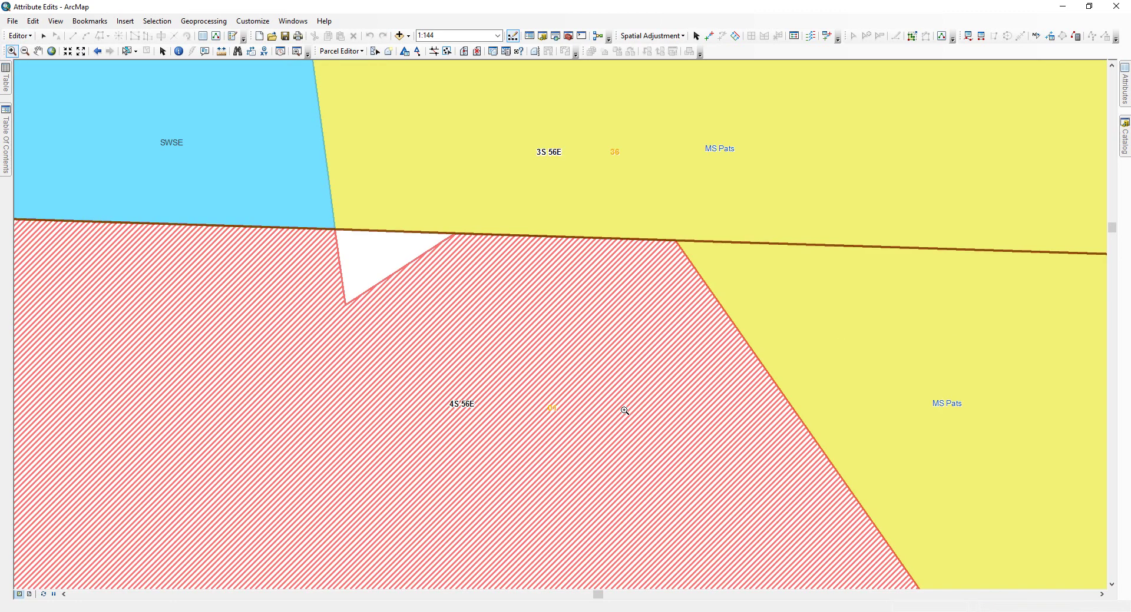
{"action": "left_click", "coordinate": [374, 52]}
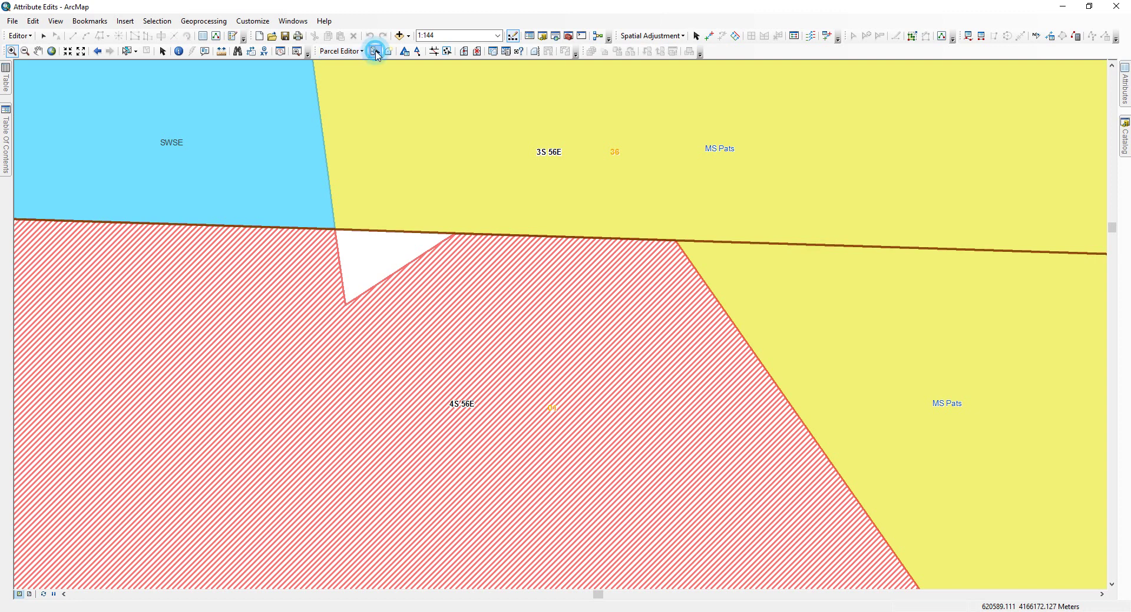
{"action": "left_click", "coordinate": [361, 254]}
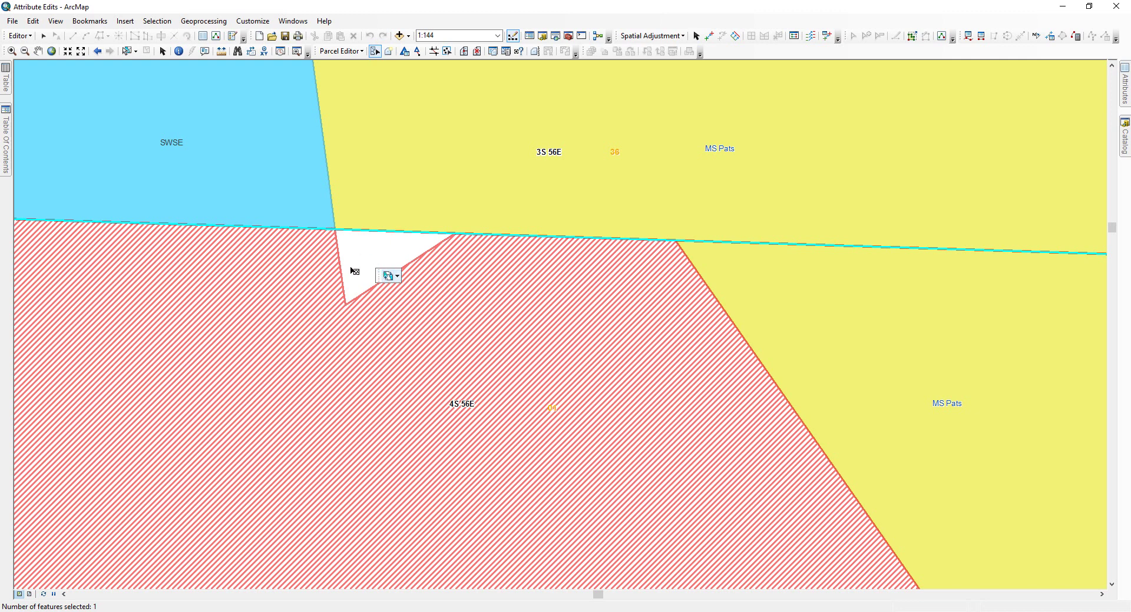
{"action": "left_click", "coordinate": [393, 276]}
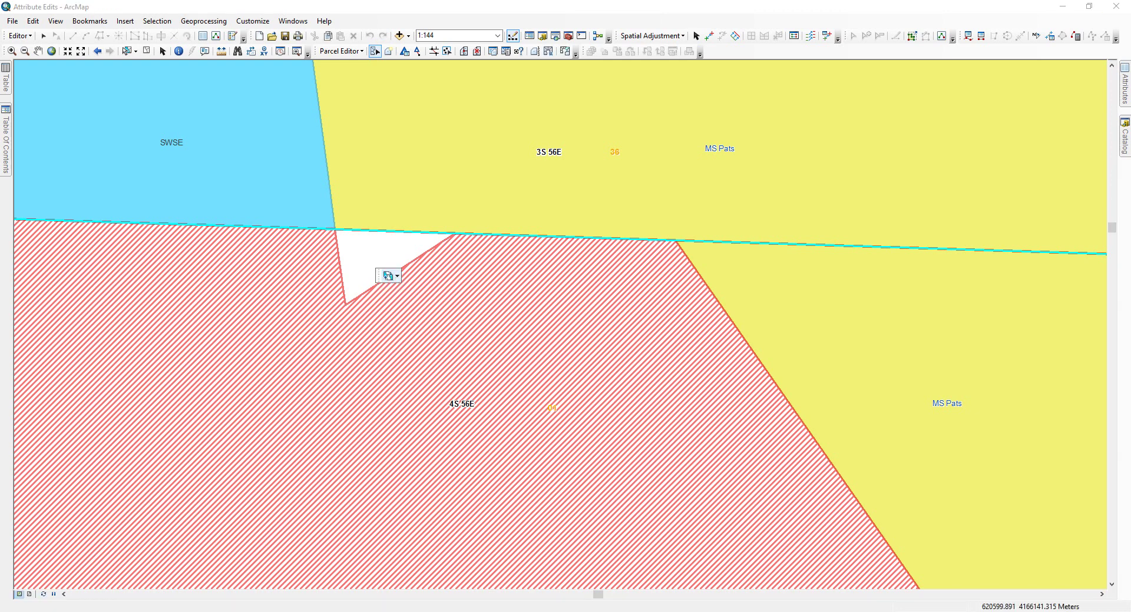
{"action": "left_click", "coordinate": [397, 276]}
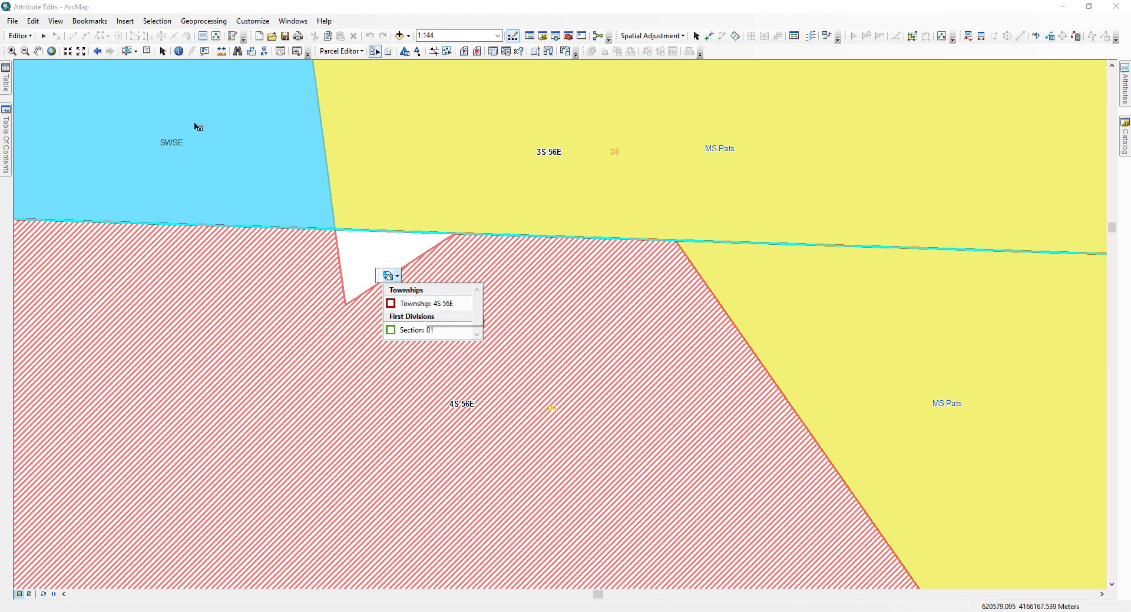
{"action": "left_click", "coordinate": [149, 52]}
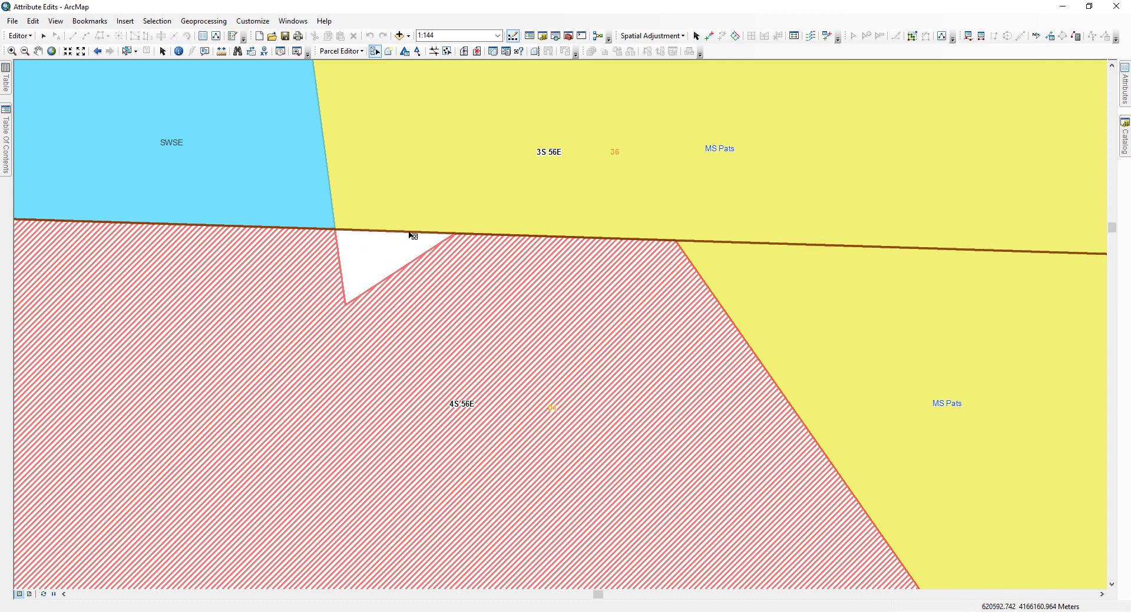
List layers by drawing order and switch on the Points layer
{"action": "left_click", "coordinate": [6, 112]}
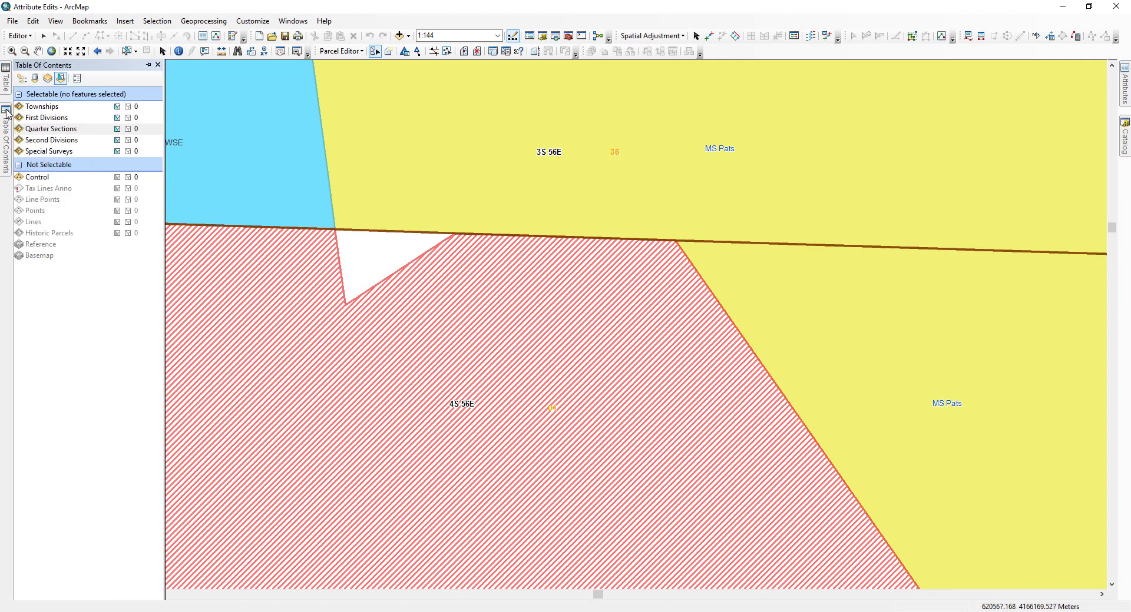
{"action": "left_click", "coordinate": [22, 79]}
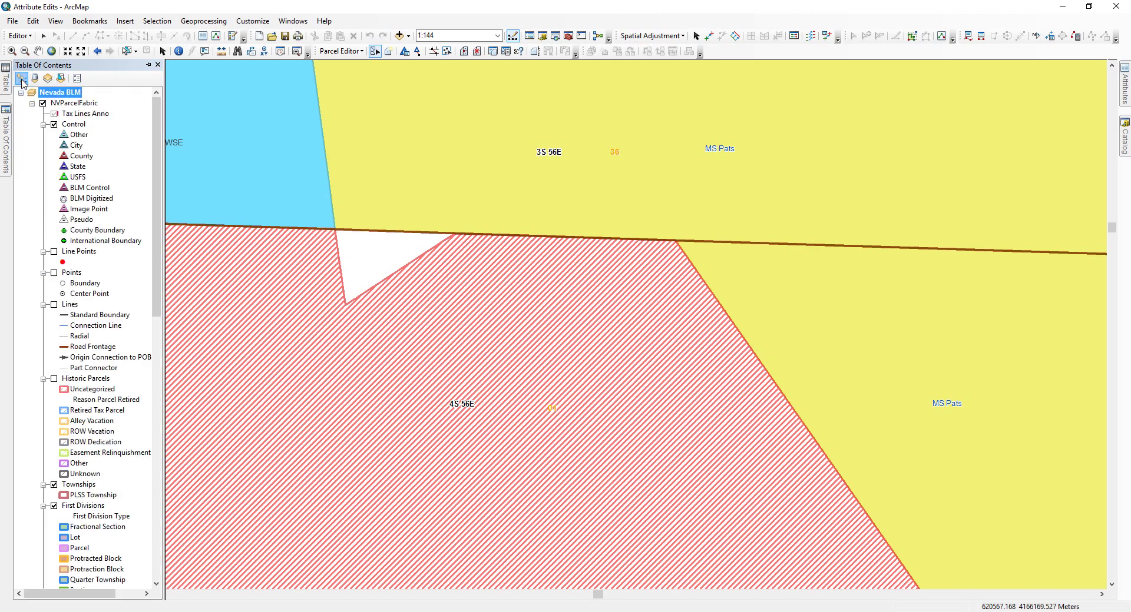
{"action": "left_click", "coordinate": [55, 274]}
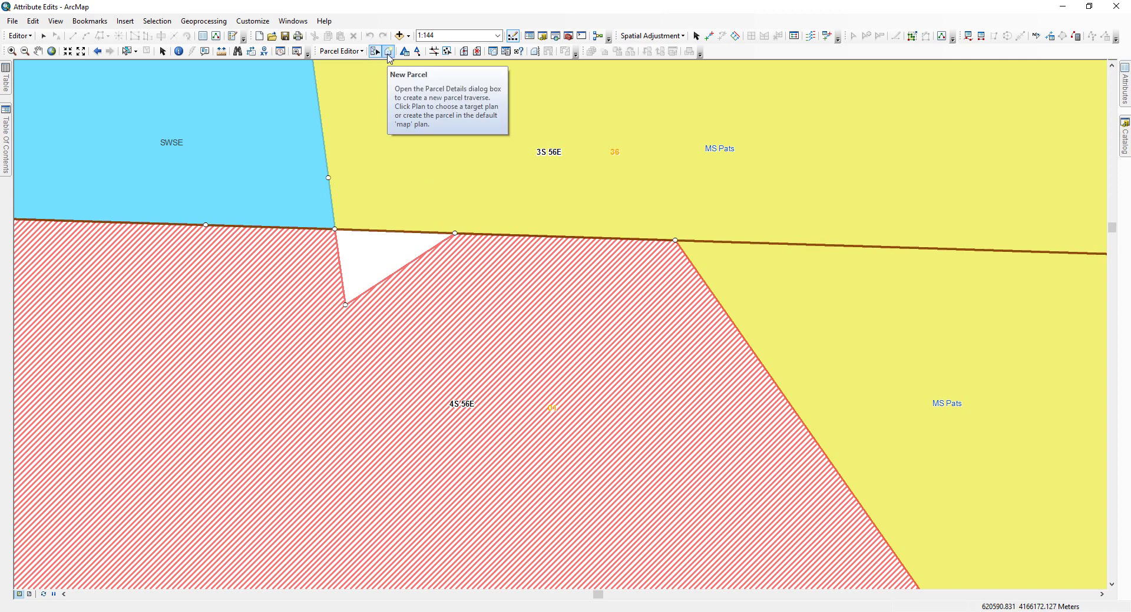
Start a new parcel and apply the Mineral Survey template in its Properties
{"action": "left_click", "coordinate": [389, 53]}
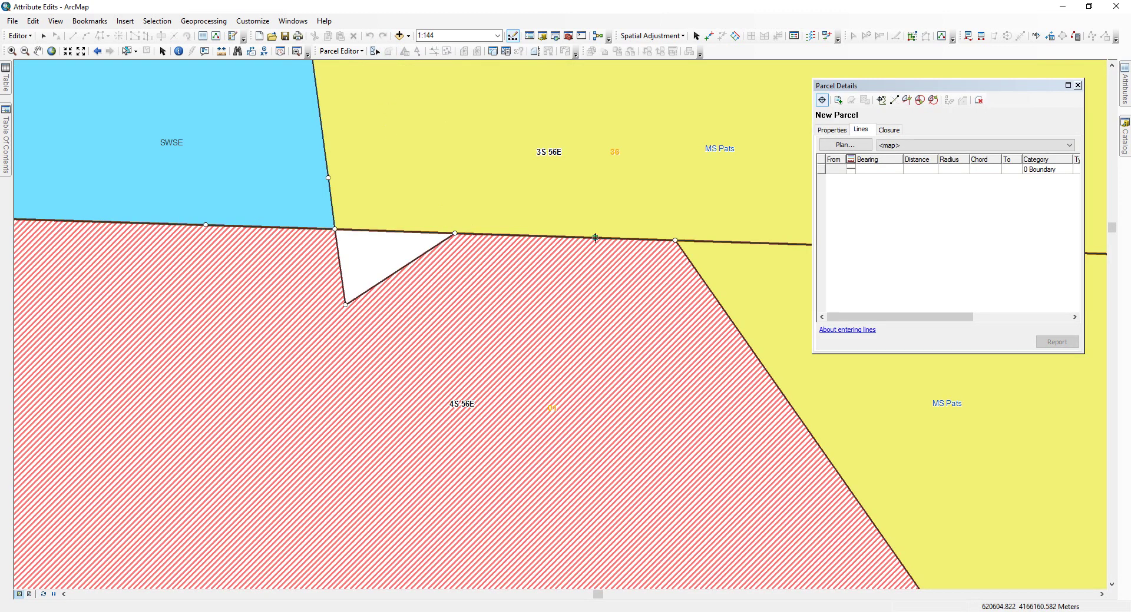
{"action": "left_click", "coordinate": [832, 130]}
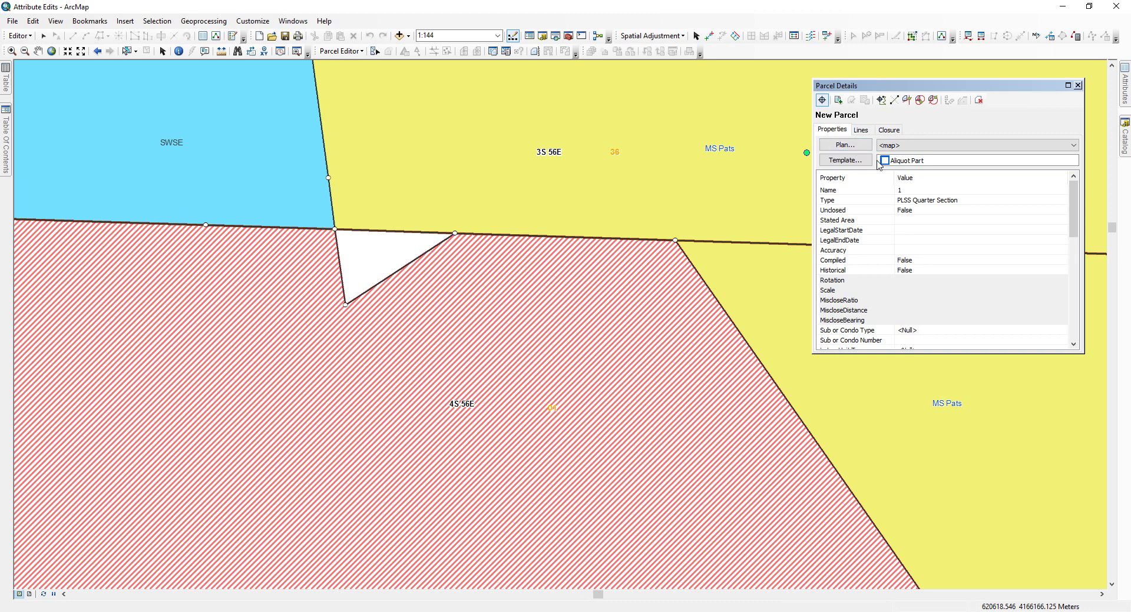
{"action": "left_click", "coordinate": [857, 163]}
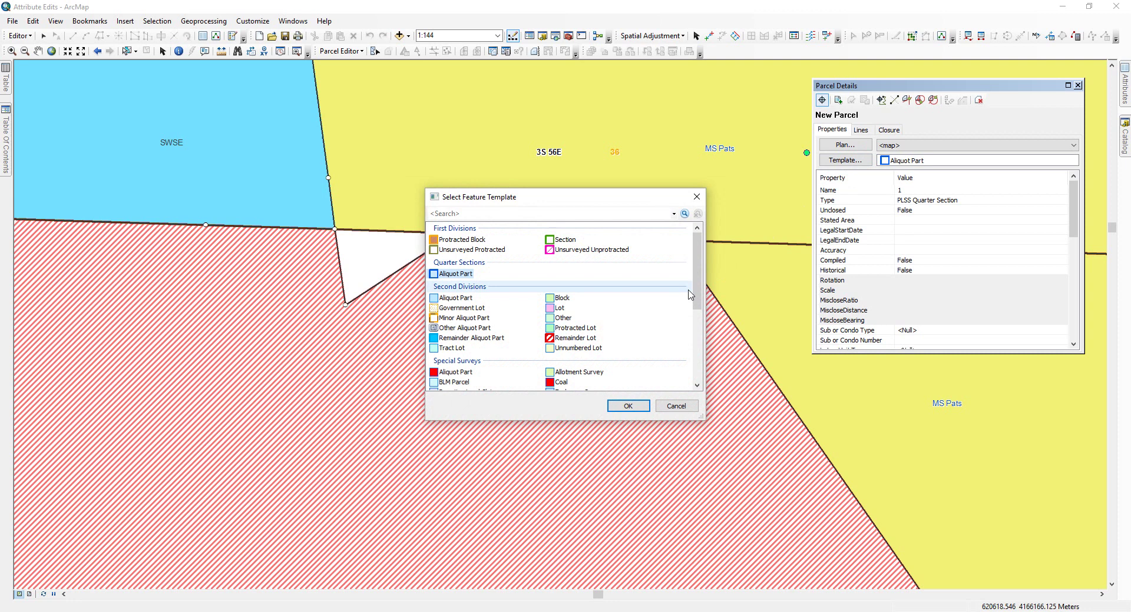
{"action": "left_click_drag", "start_coordinate": [697, 289], "coordinate": [695, 339]}
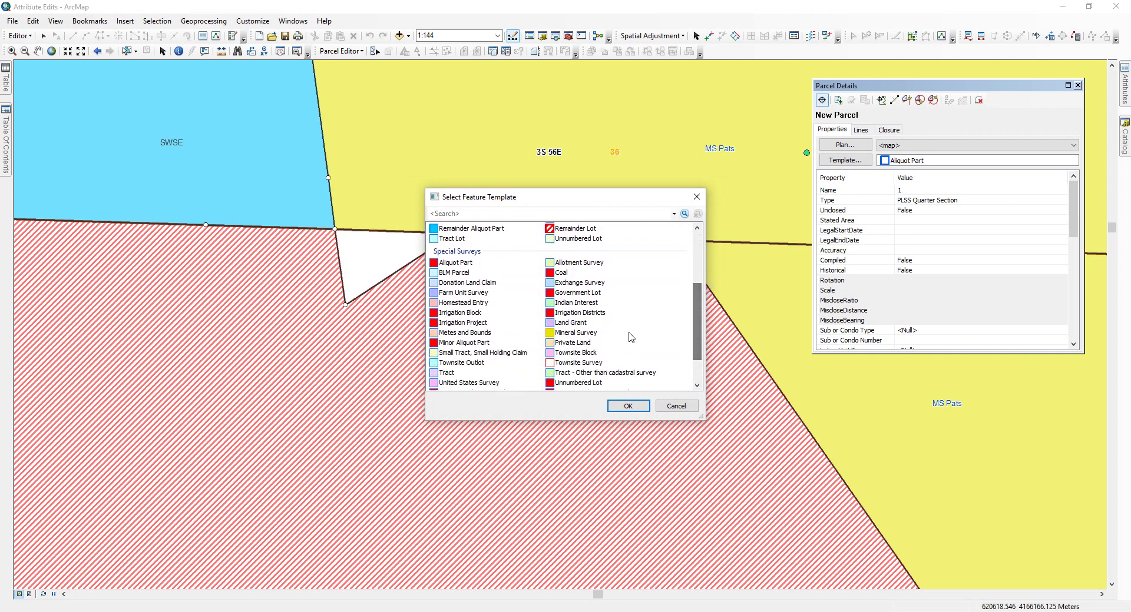
{"action": "left_click", "coordinate": [575, 333]}
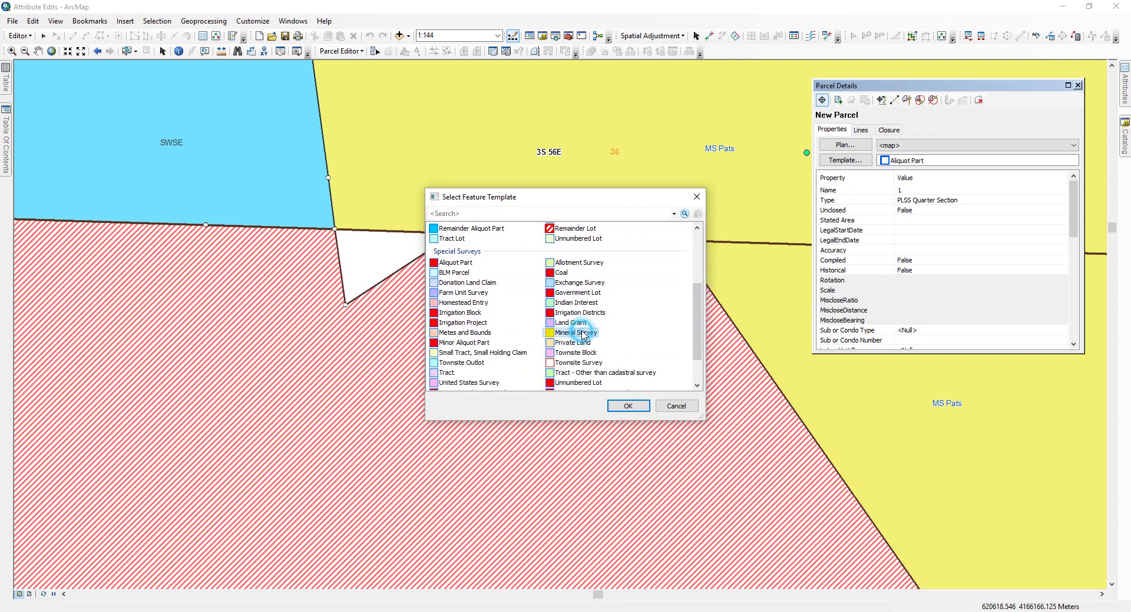
{"action": "left_click", "coordinate": [628, 405]}
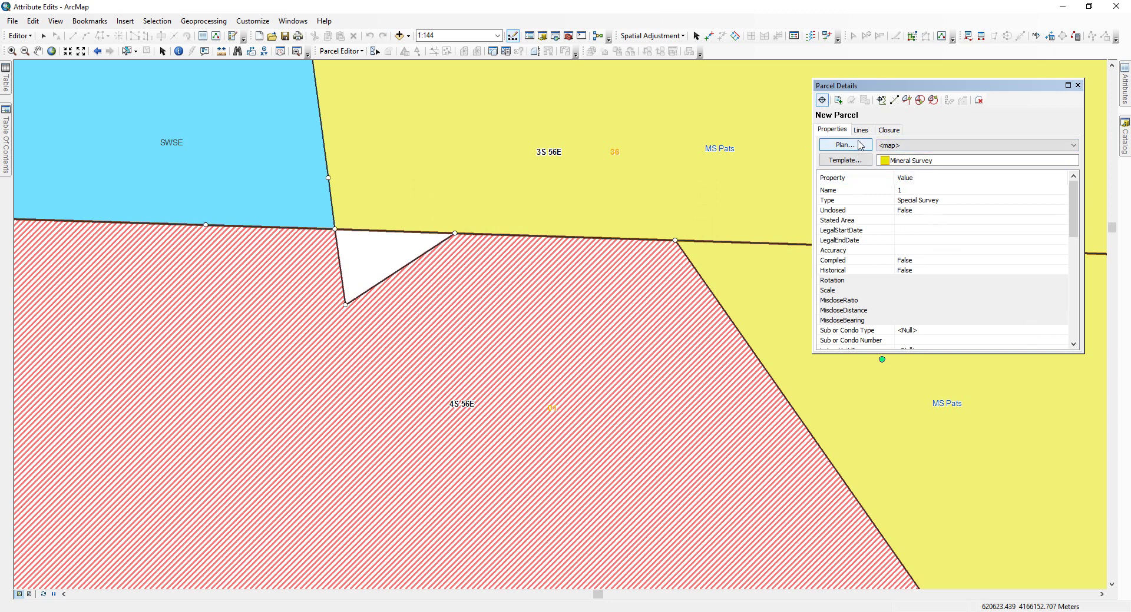
Return to the Lines tab and activate the Construction Tool
{"action": "left_click", "coordinate": [860, 130]}
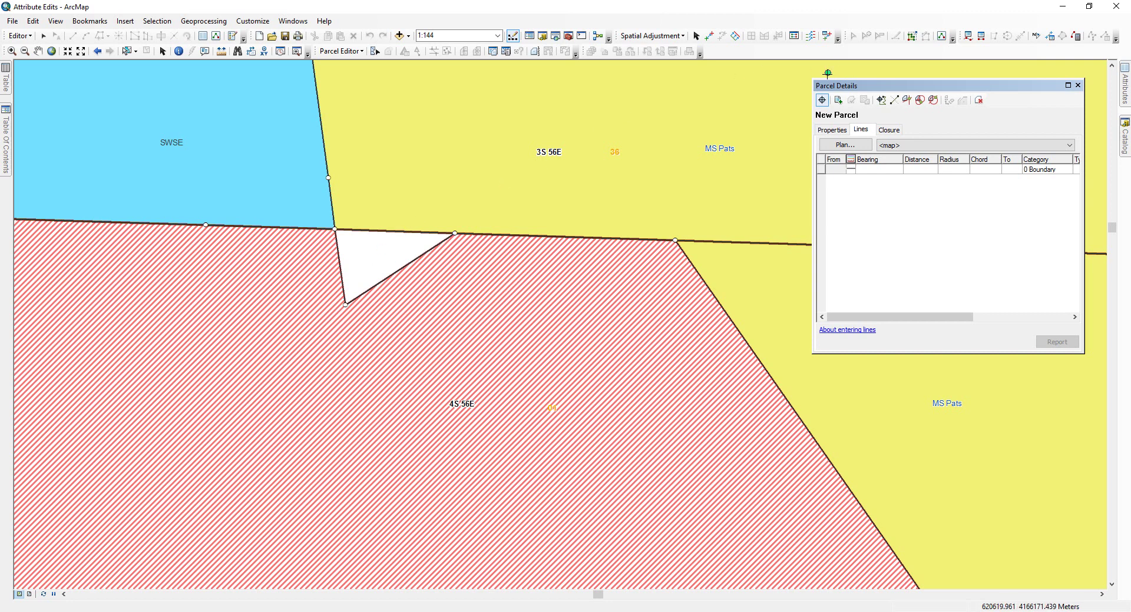
{"action": "left_click", "coordinate": [822, 100]}
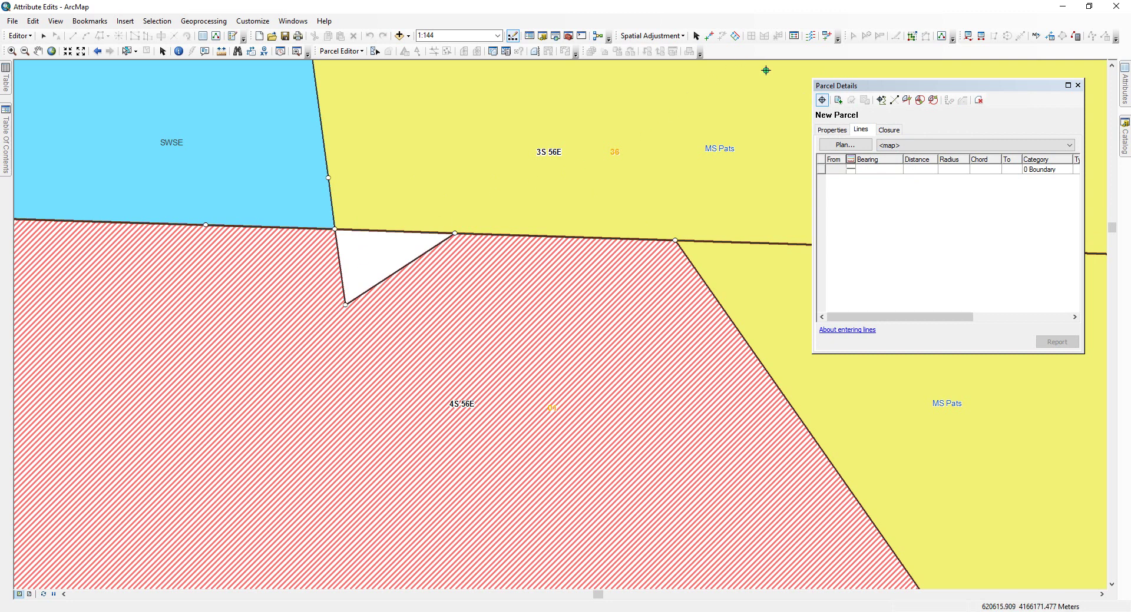
{"action": "left_click", "coordinate": [822, 100]}
Dock the Snapping toolbar and turn on Point Snapping
{"action": "right_click", "coordinate": [737, 54]}
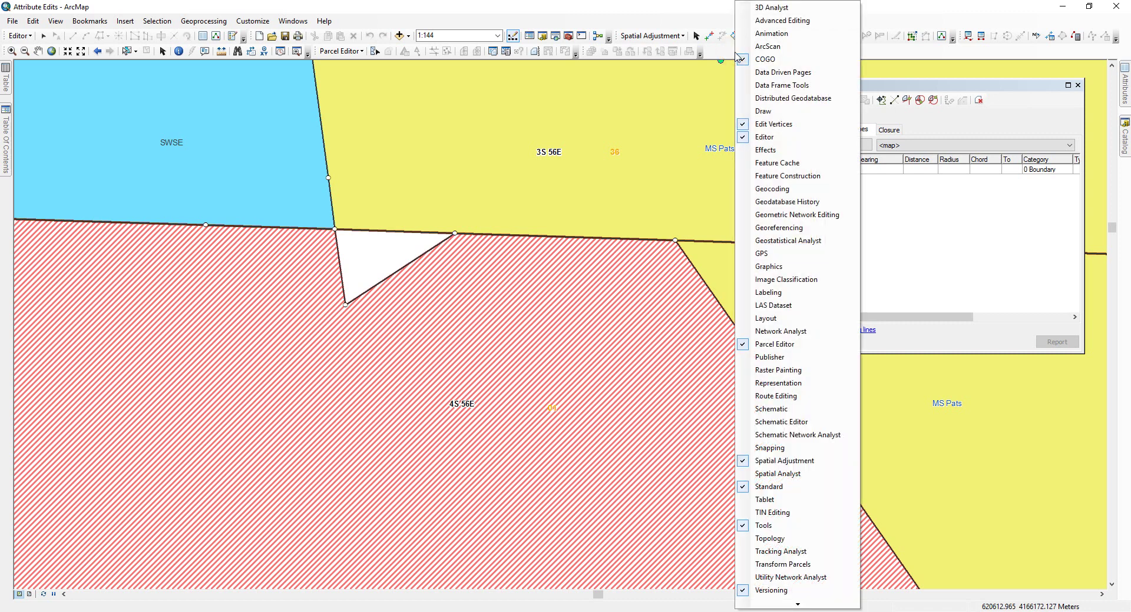
{"action": "left_click", "coordinate": [741, 449]}
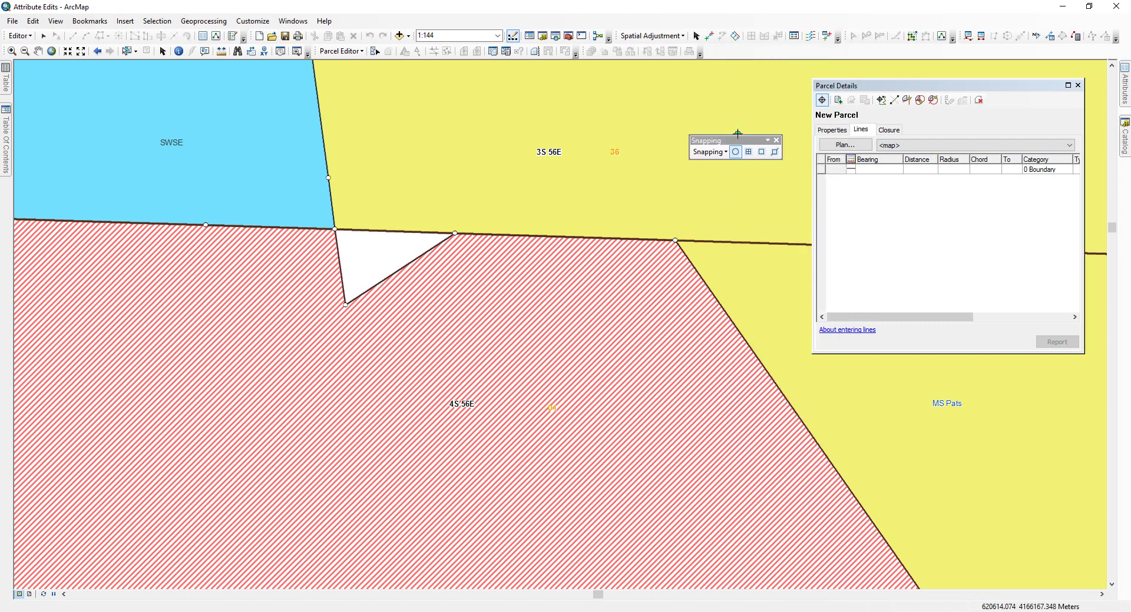
{"action": "left_click_drag", "start_coordinate": [737, 134], "coordinate": [749, 56]}
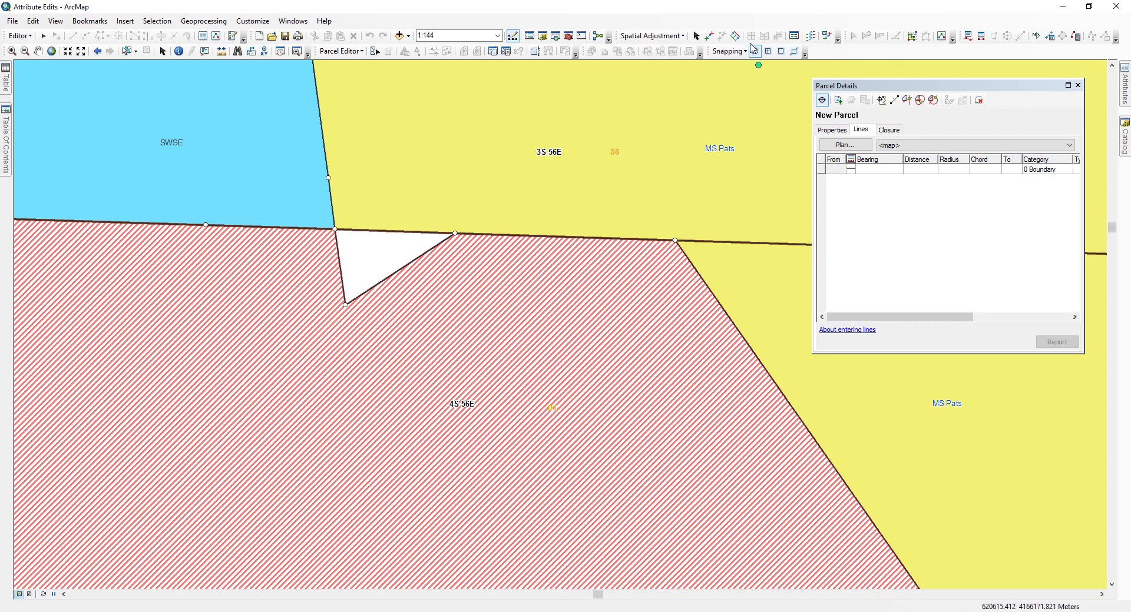
{"action": "left_click", "coordinate": [754, 51]}
In Digitize Mode, trace the gap's corners 1, 2, 3 and back to 1, giving area 19.14
{"action": "left_click", "coordinate": [334, 229]}
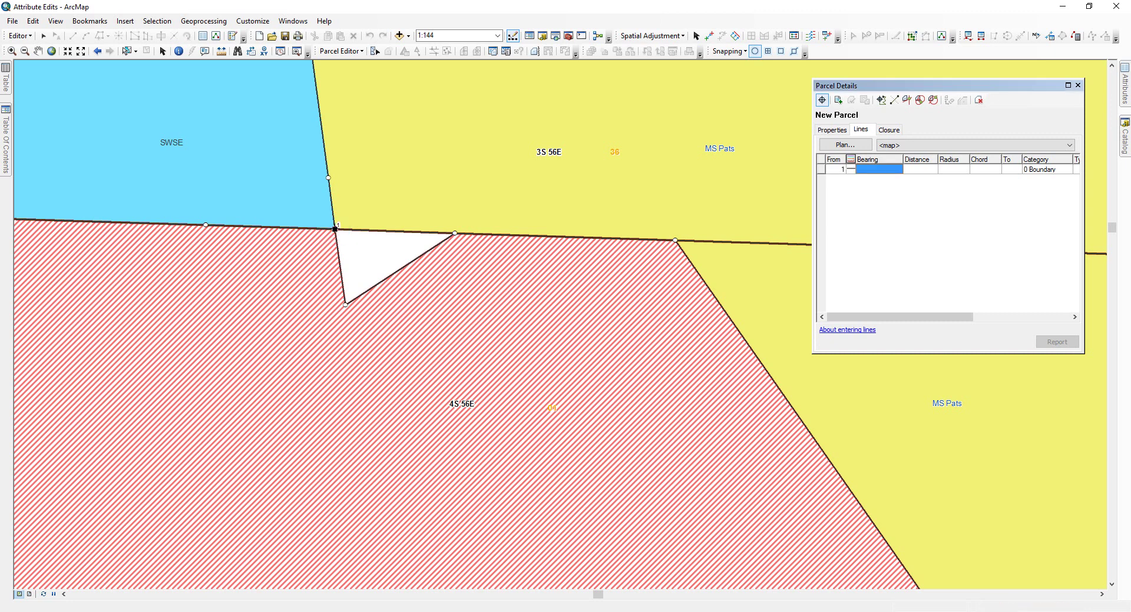
{"action": "right_click", "coordinate": [357, 211]}
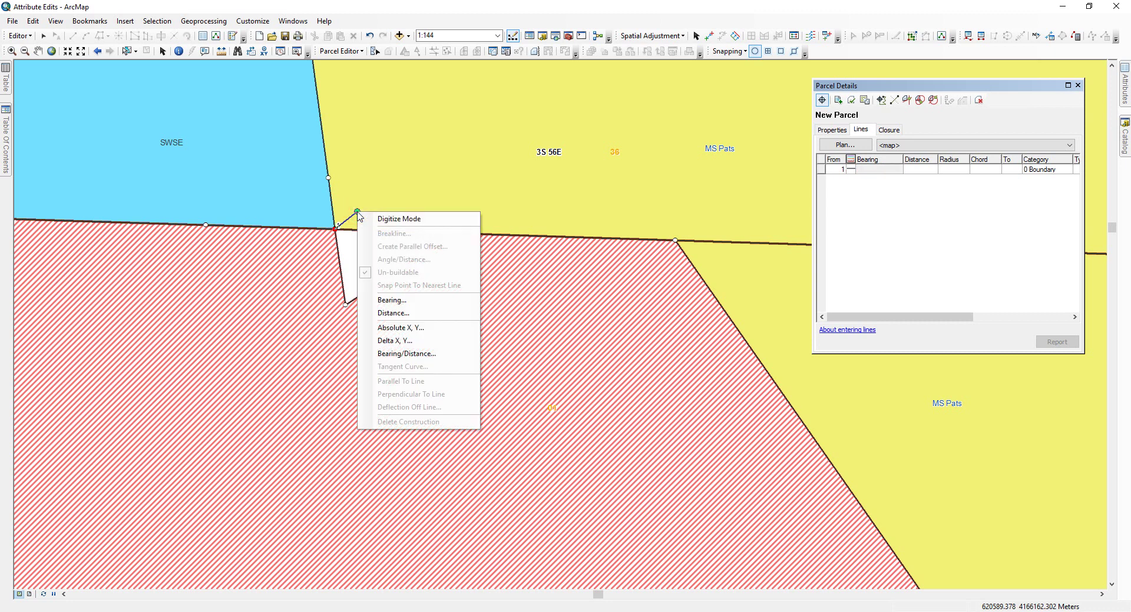
{"action": "left_click", "coordinate": [388, 222]}
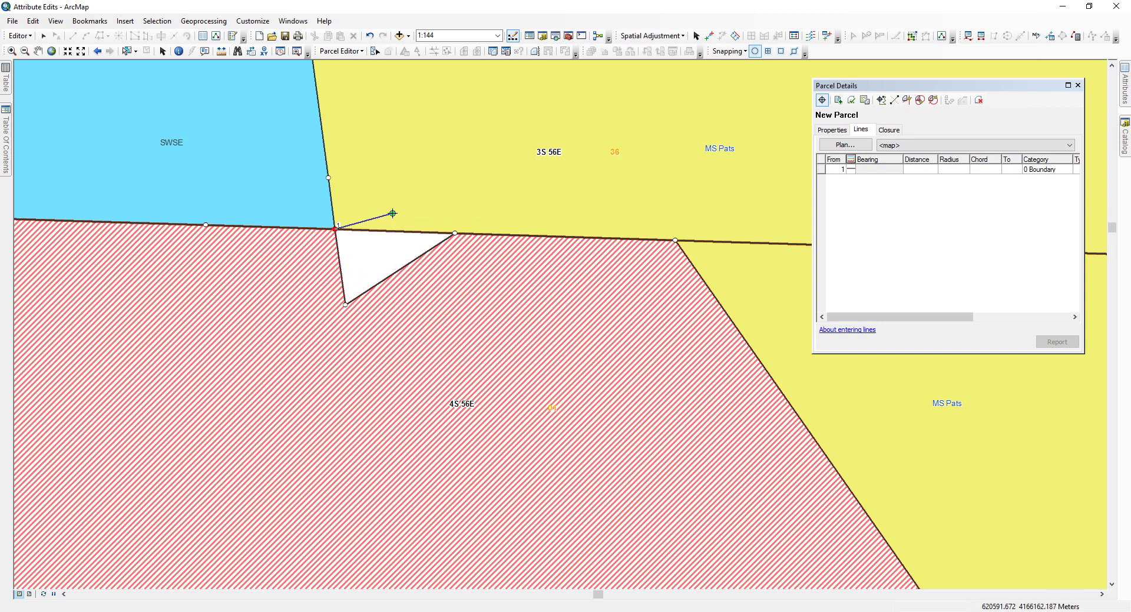
{"action": "left_click", "coordinate": [453, 230]}
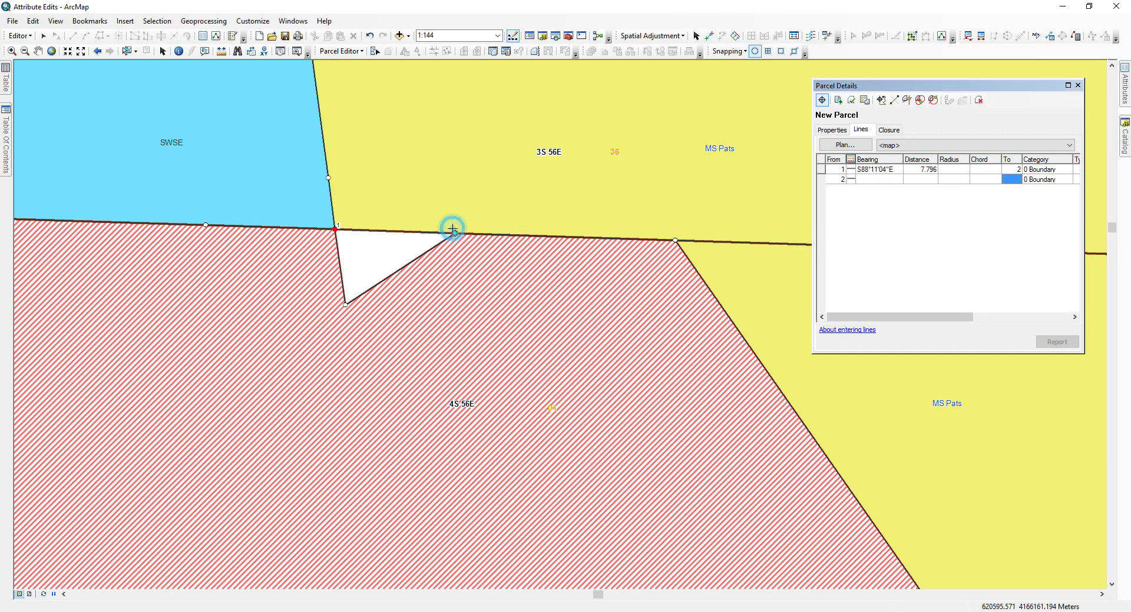
{"action": "left_click", "coordinate": [346, 304]}
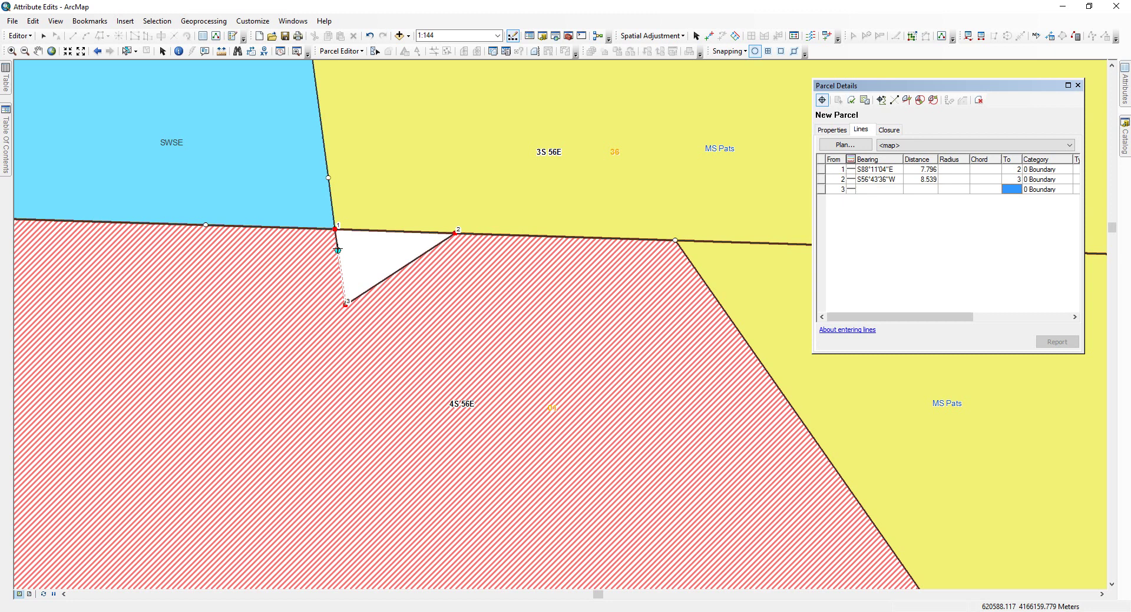
{"action": "left_click", "coordinate": [335, 229]}
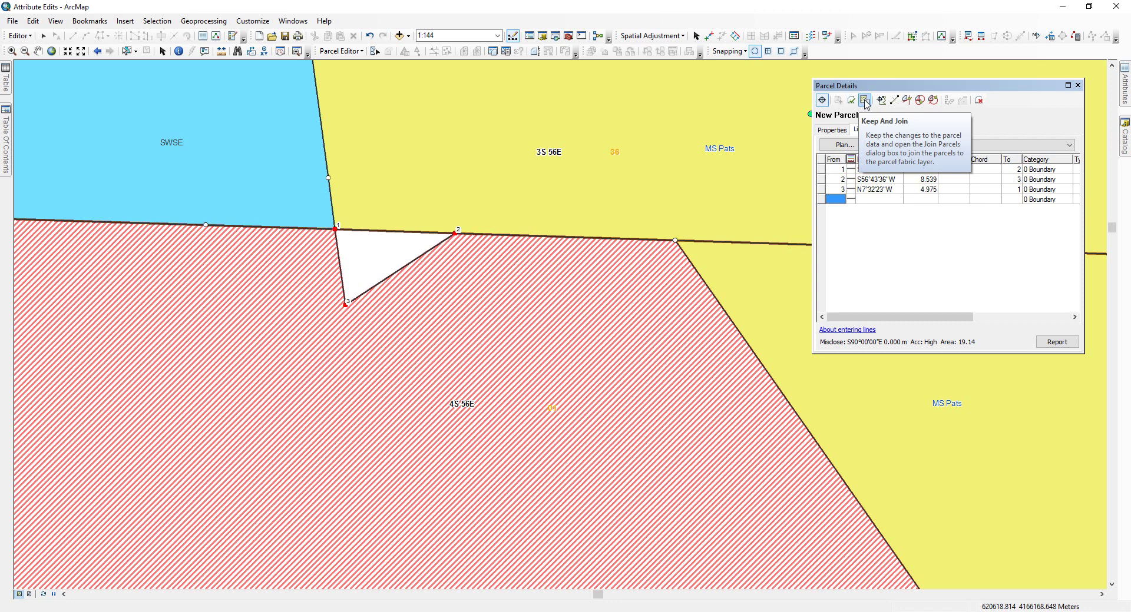
Keep and join the triangle into the fabric, then select the new parcel 1
{"action": "left_click", "coordinate": [865, 100]}
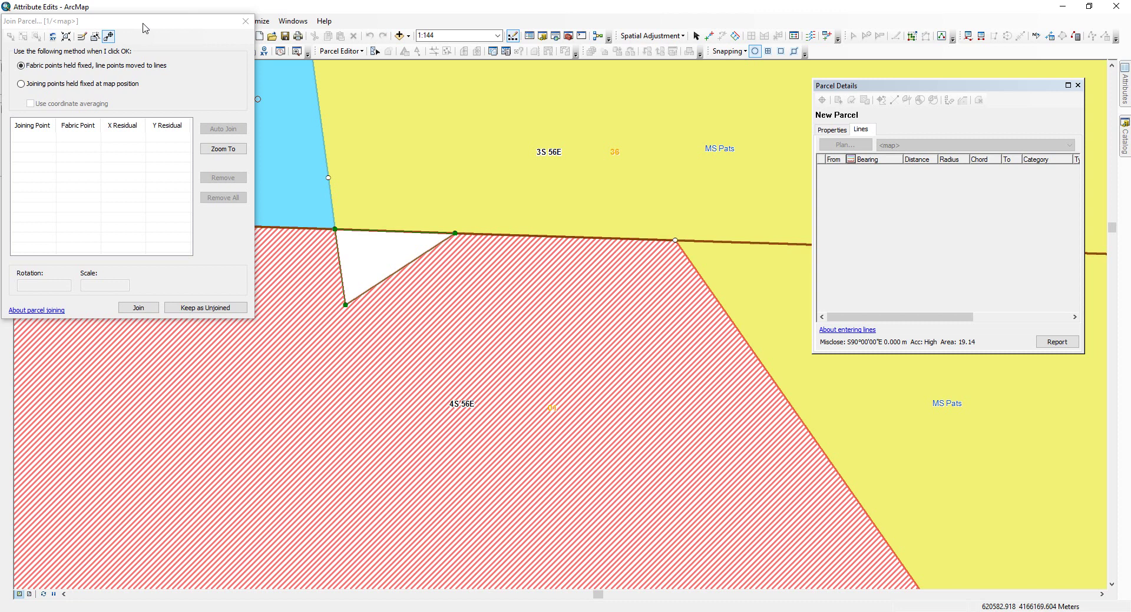
{"action": "left_click_drag", "start_coordinate": [144, 27], "coordinate": [189, 112]}
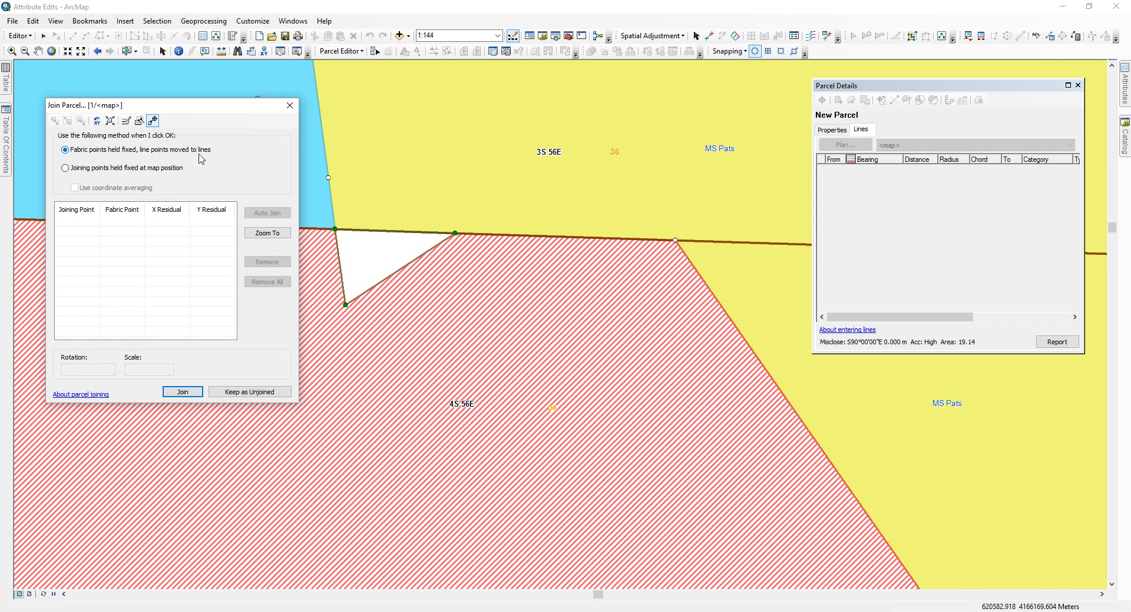
{"action": "left_click", "coordinate": [184, 392]}
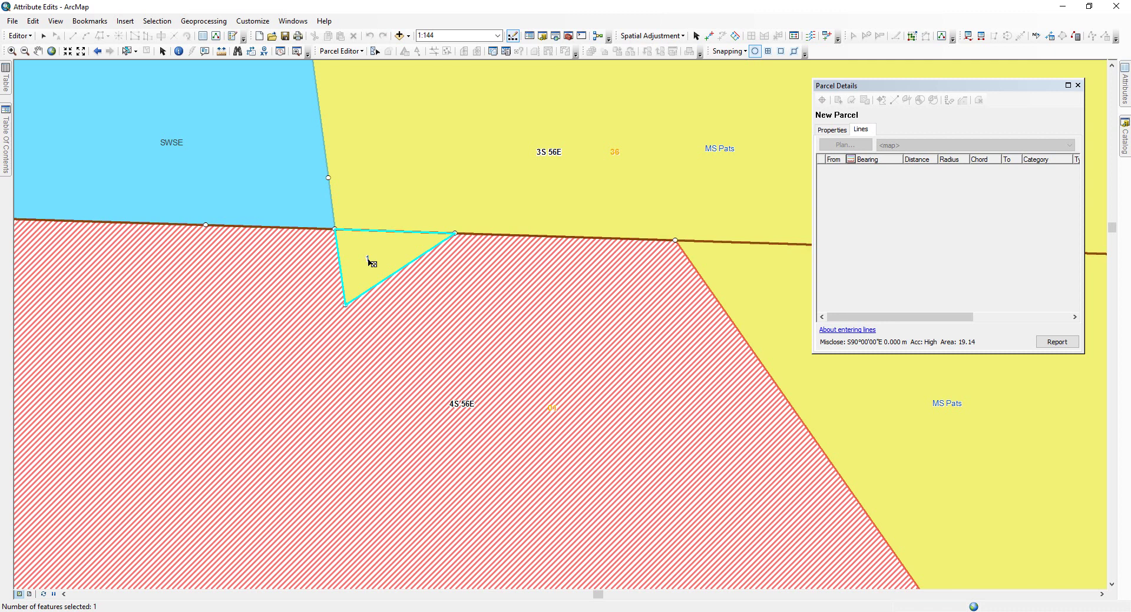
{"action": "left_click", "coordinate": [361, 250]}
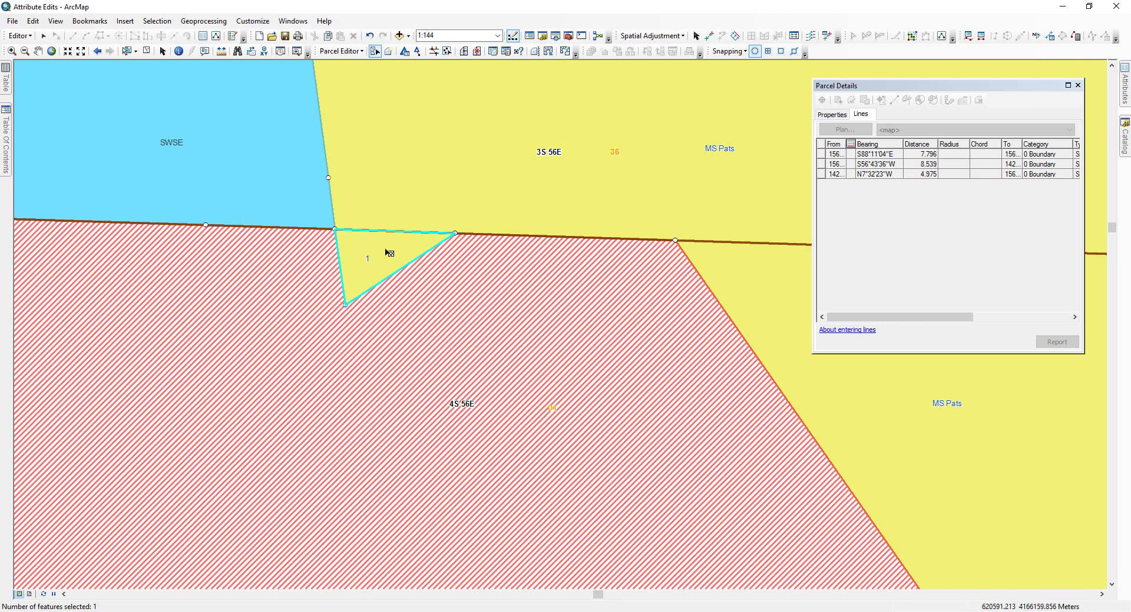
Open the new parcel's Attributes and enter MS Pats as its Name
{"action": "left_click", "coordinate": [1077, 85]}
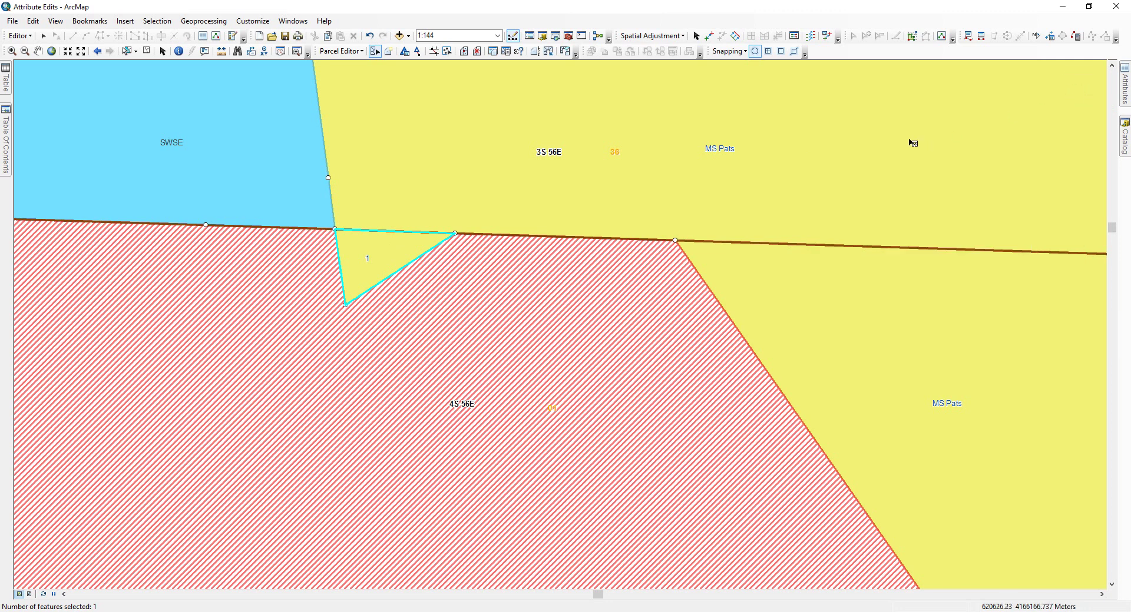
{"action": "left_click", "coordinate": [1125, 88]}
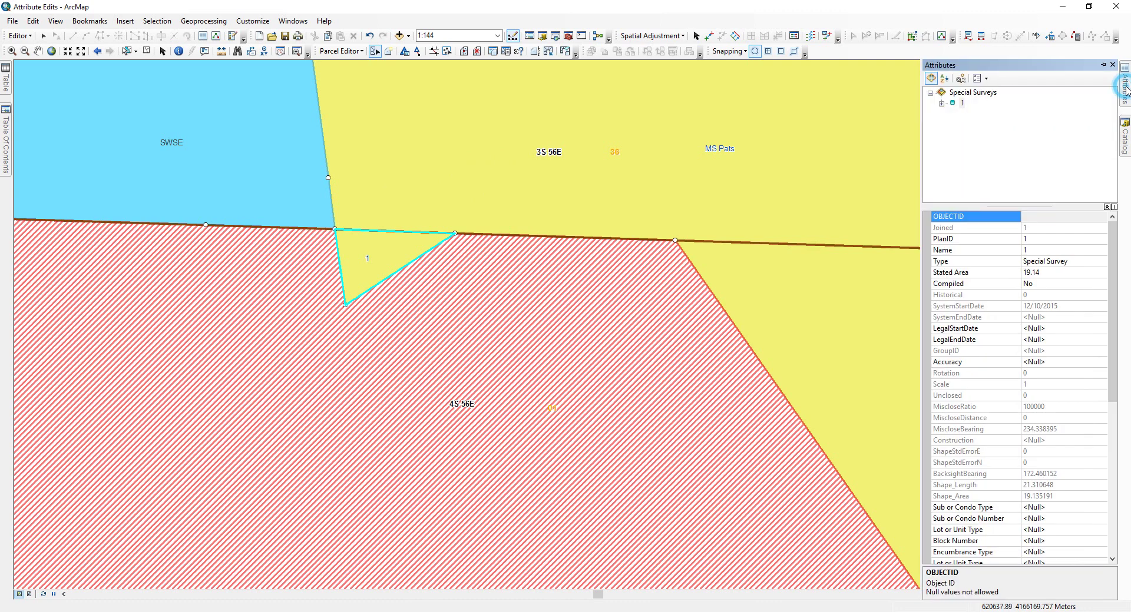
{"action": "left_click", "coordinate": [1038, 250]}
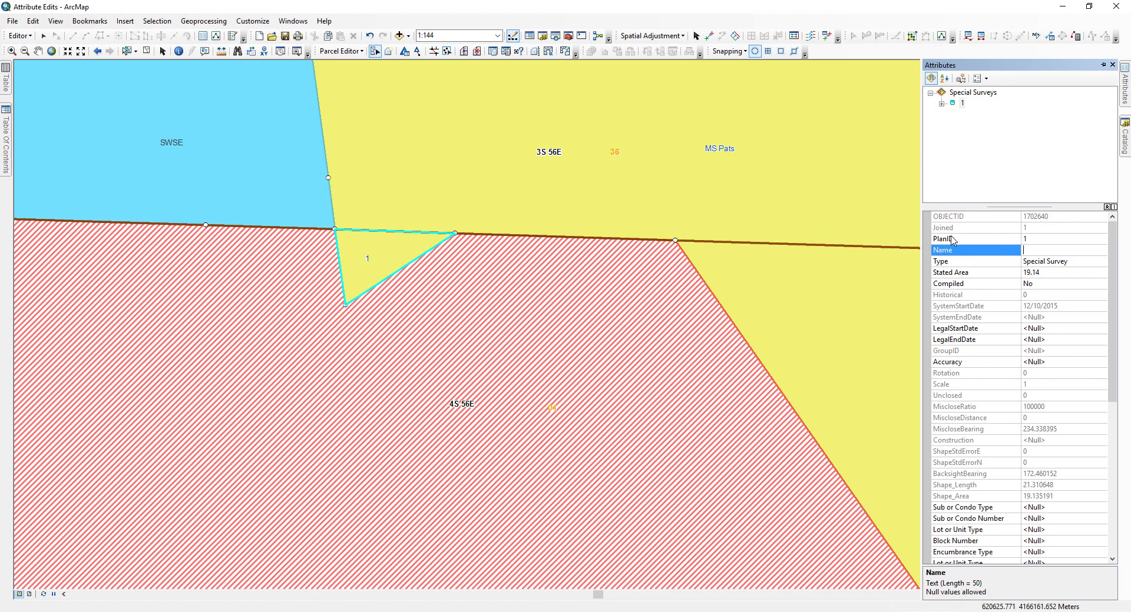
{"action": "type", "text": "MS Pats"}
In Measure An Area mode, click the MS Pats triangle's top-left, top-right and bottom corners
{"action": "left_click", "coordinate": [221, 54]}
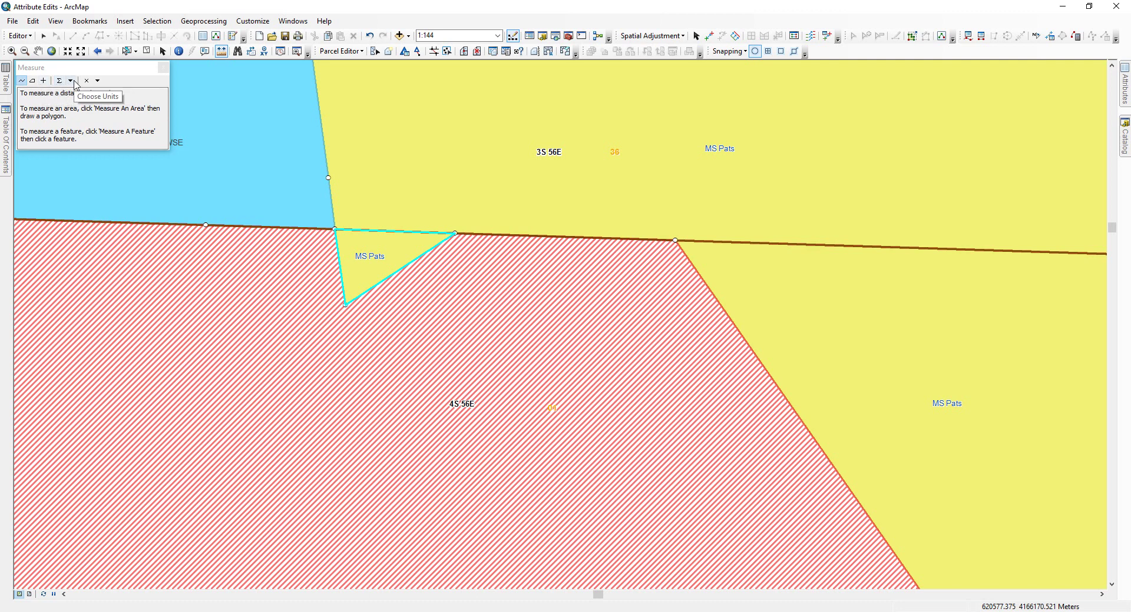
{"action": "left_click", "coordinate": [70, 81]}
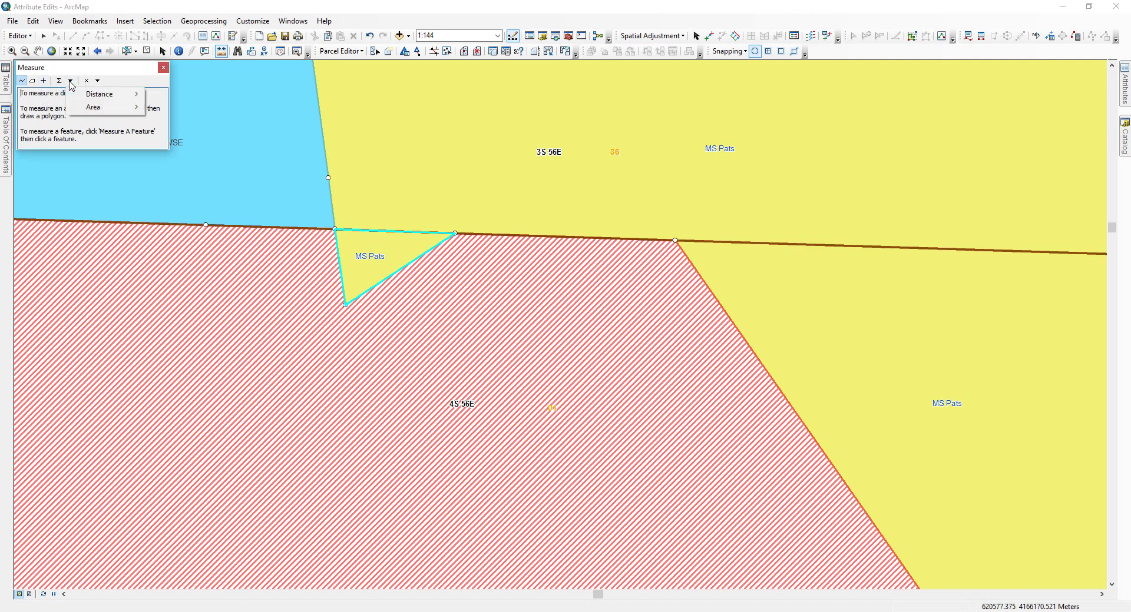
{"action": "mouse_move", "coordinate": [92, 109]}
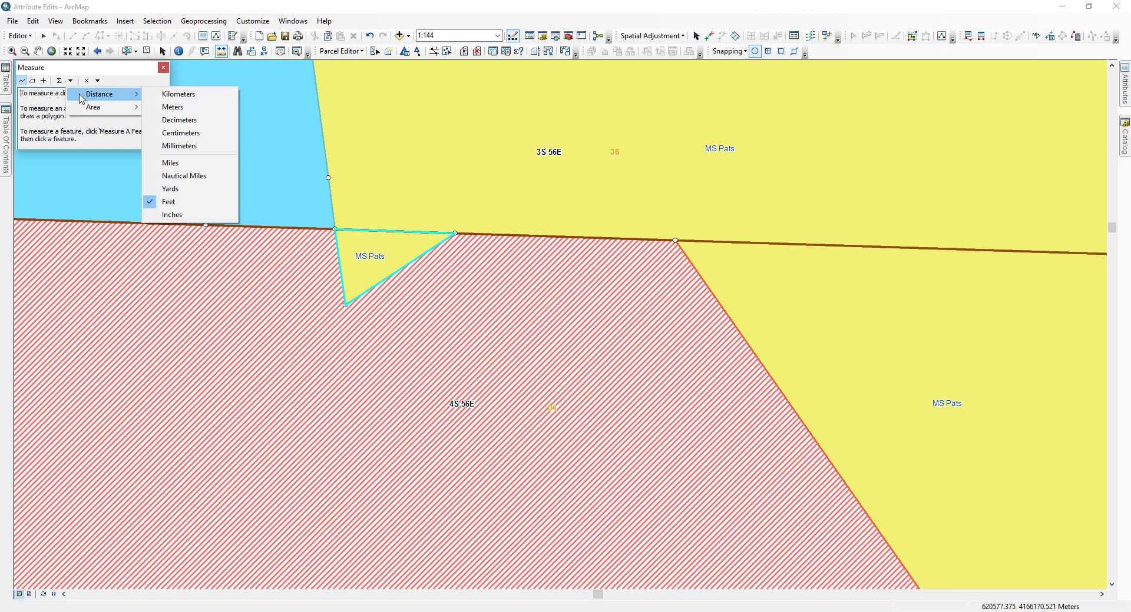
{"action": "left_click", "coordinate": [33, 82]}
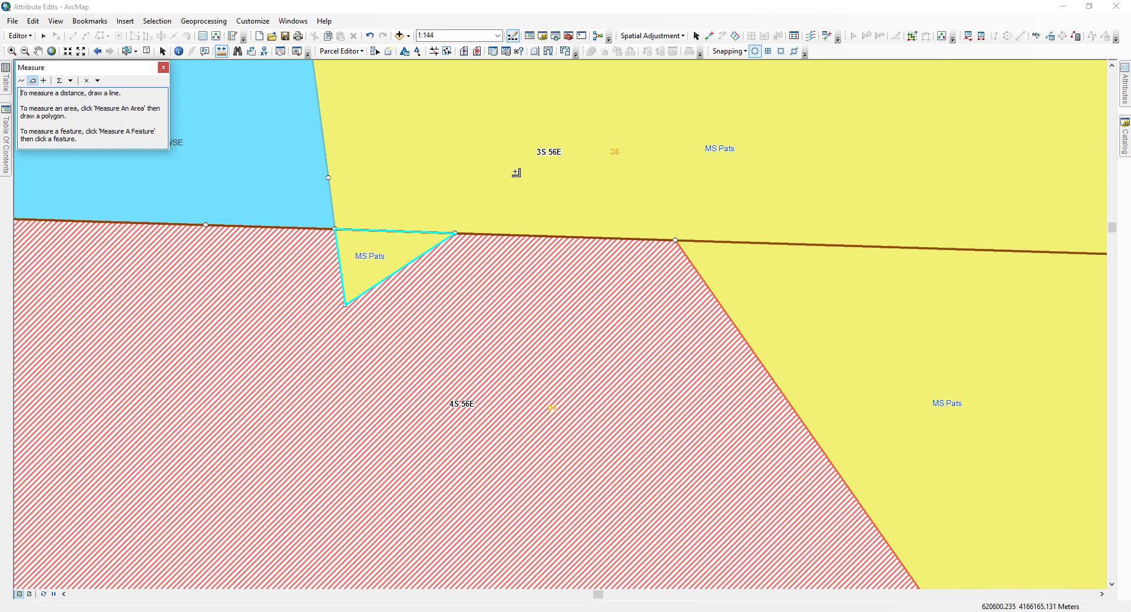
{"action": "left_click", "coordinate": [335, 230]}
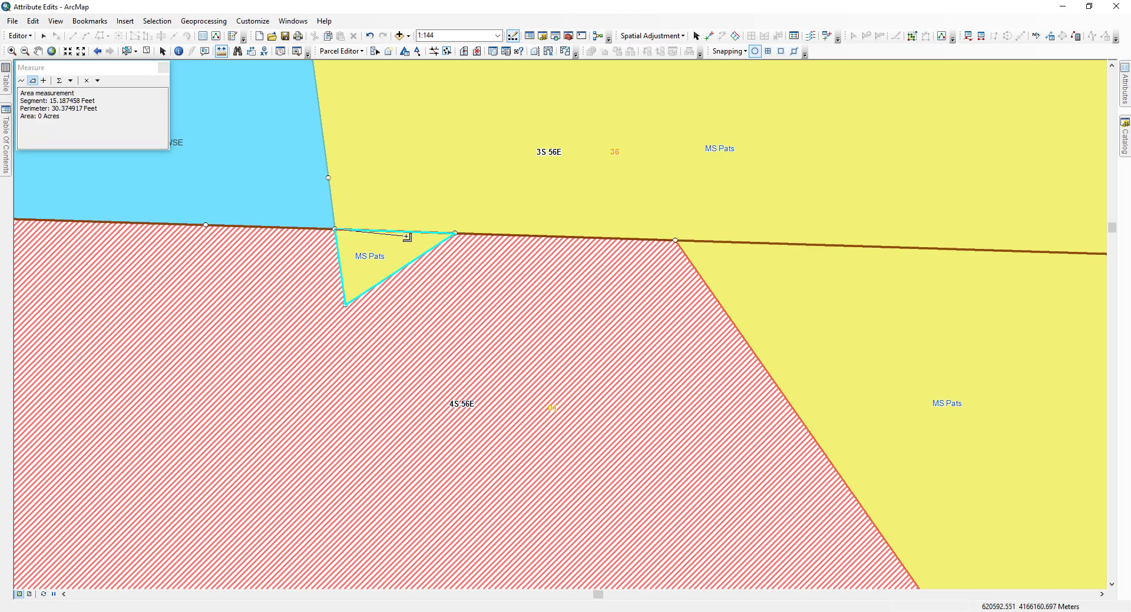
{"action": "left_click", "coordinate": [455, 234]}
{"action": "left_click", "coordinate": [455, 234]}
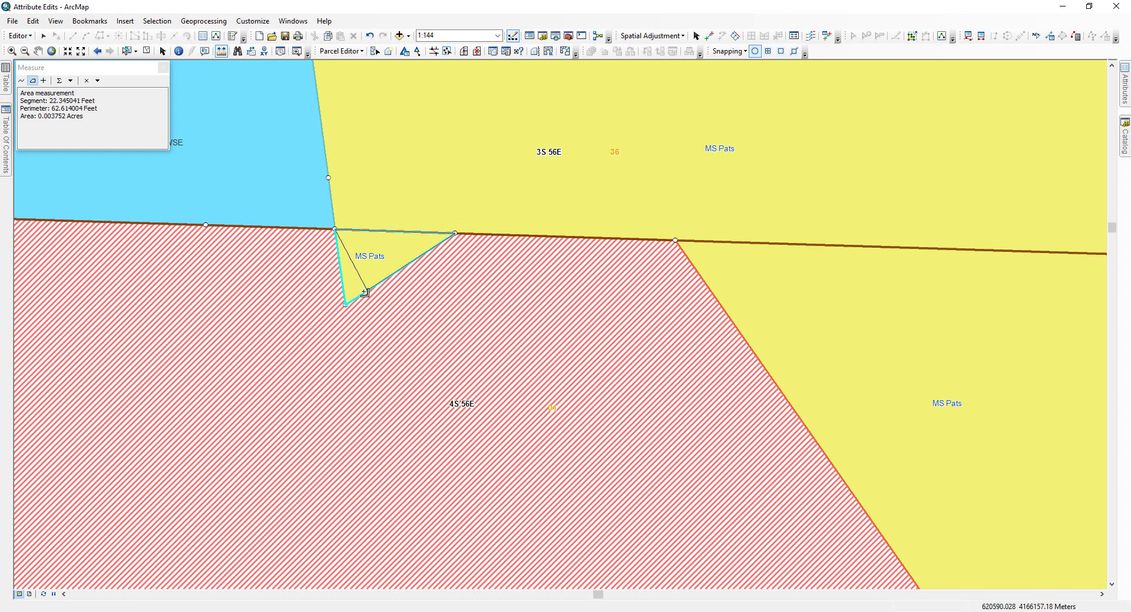
{"action": "left_click", "coordinate": [344, 305]}
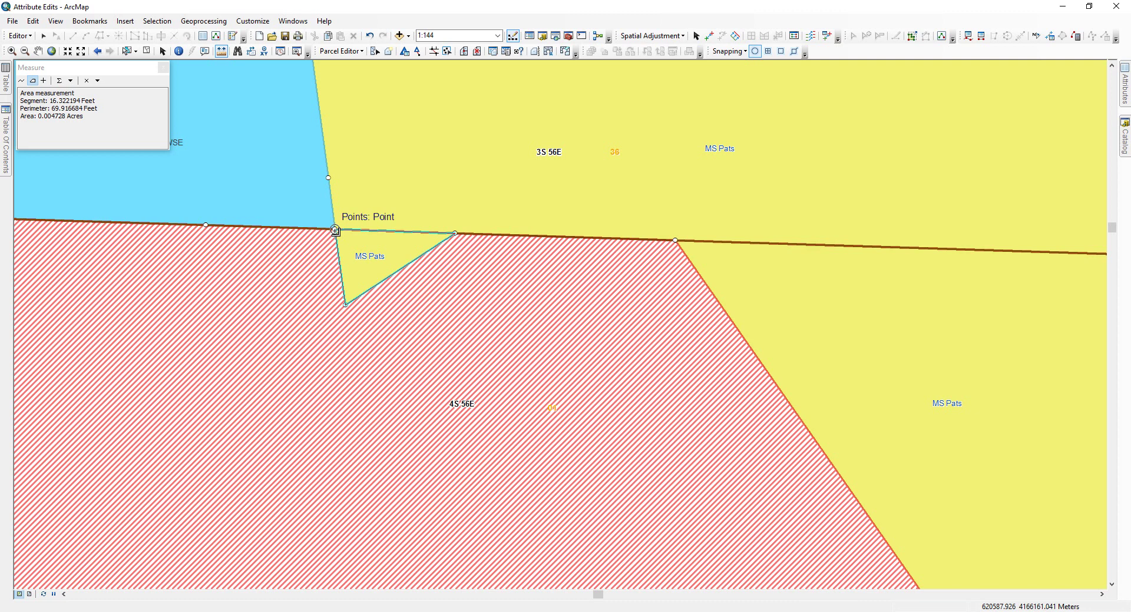
Finish the area measurement at the starting corner and show the parcel's attributes
{"action": "double_click", "coordinate": [336, 230]}
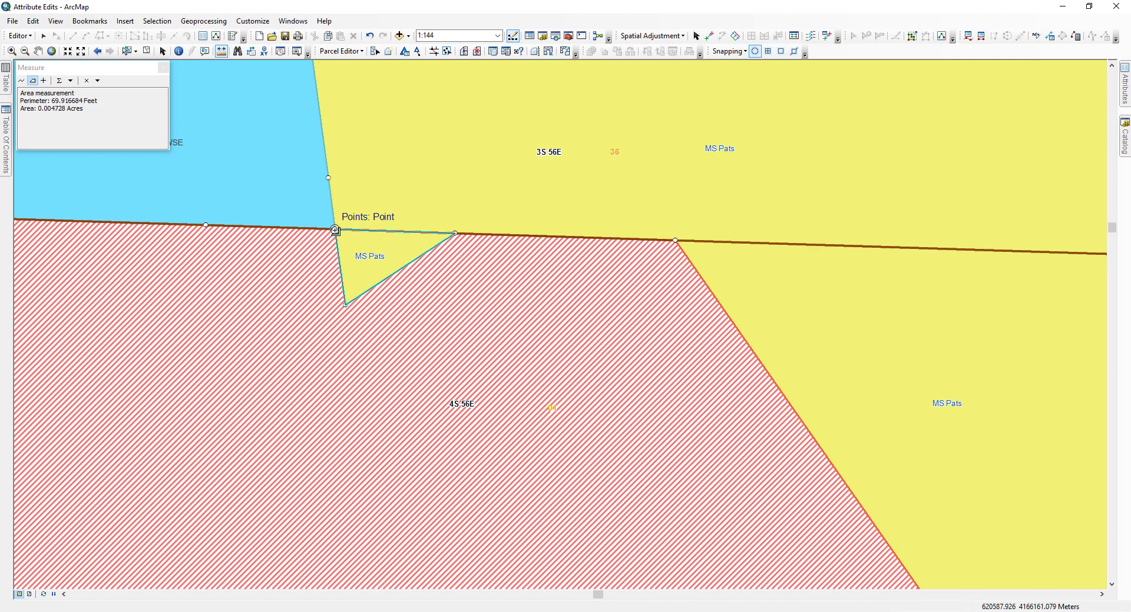
{"action": "left_click", "coordinate": [1125, 91]}
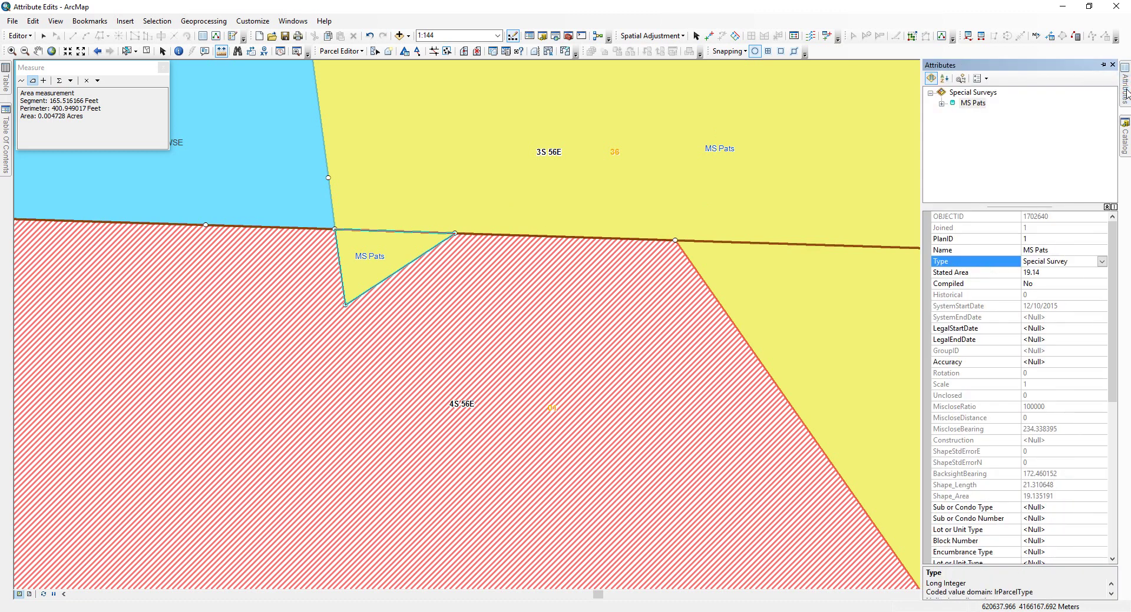
{"action": "left_click", "coordinate": [375, 51]}
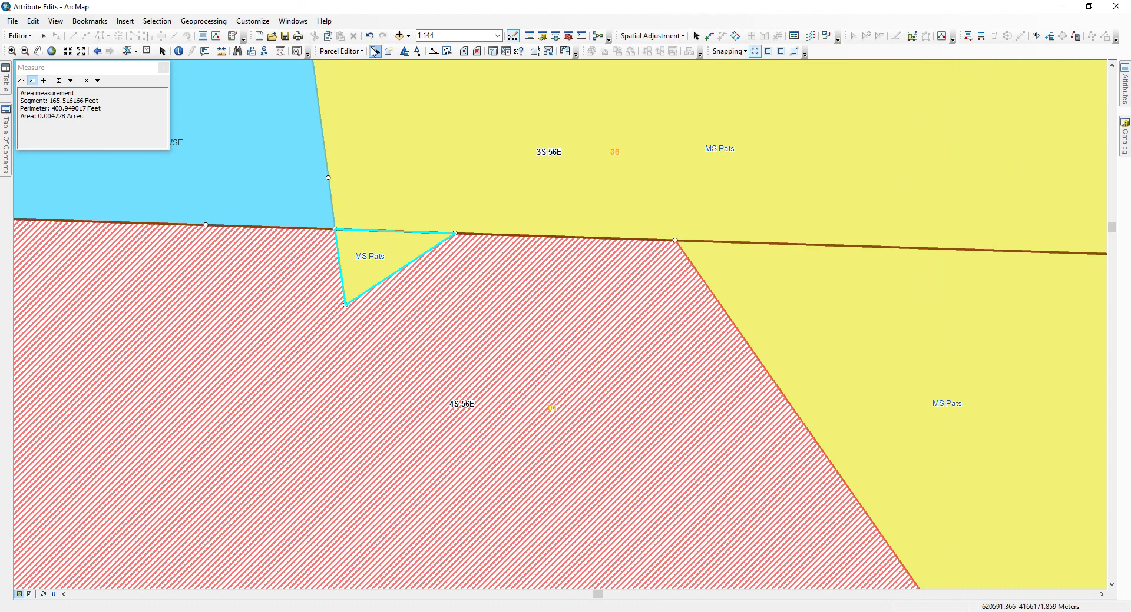
Set Stated Area to 0.01 and Compiled to Yes, then review the remaining attribute fields
{"action": "mouse_move", "coordinate": [1124, 88]}
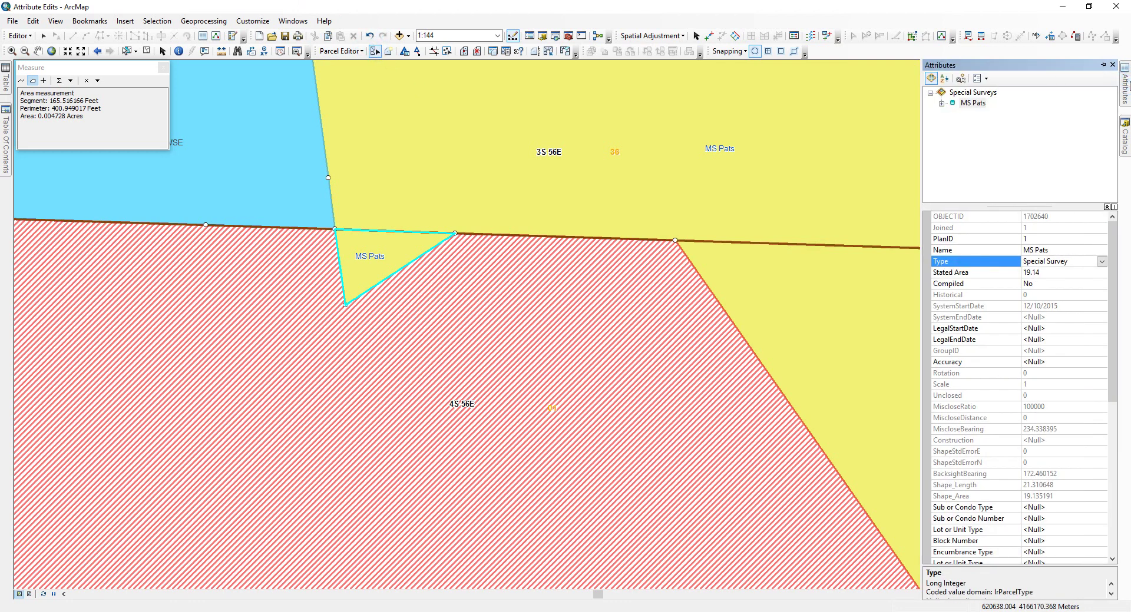
{"action": "left_click", "coordinate": [1046, 272]}
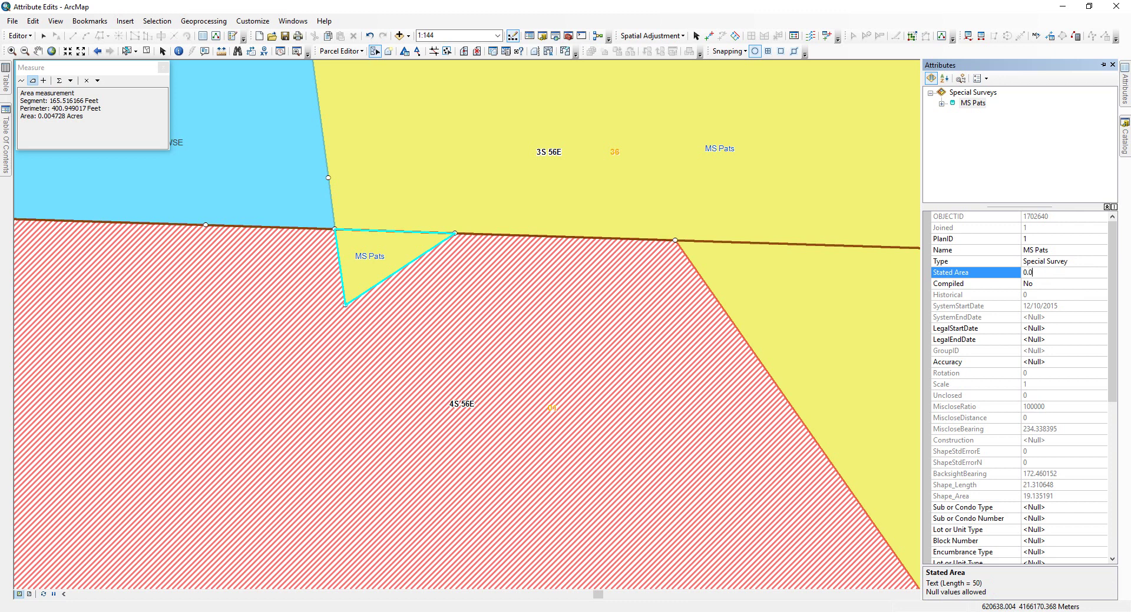
{"action": "left_click", "coordinate": [1100, 284]}
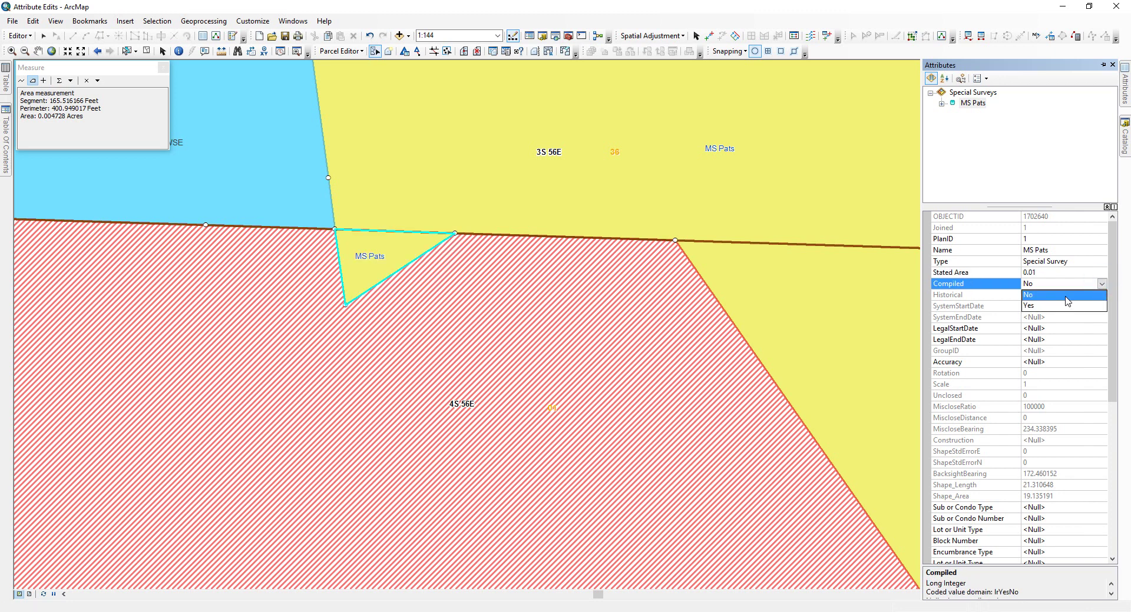
{"action": "left_click", "coordinate": [1056, 309]}
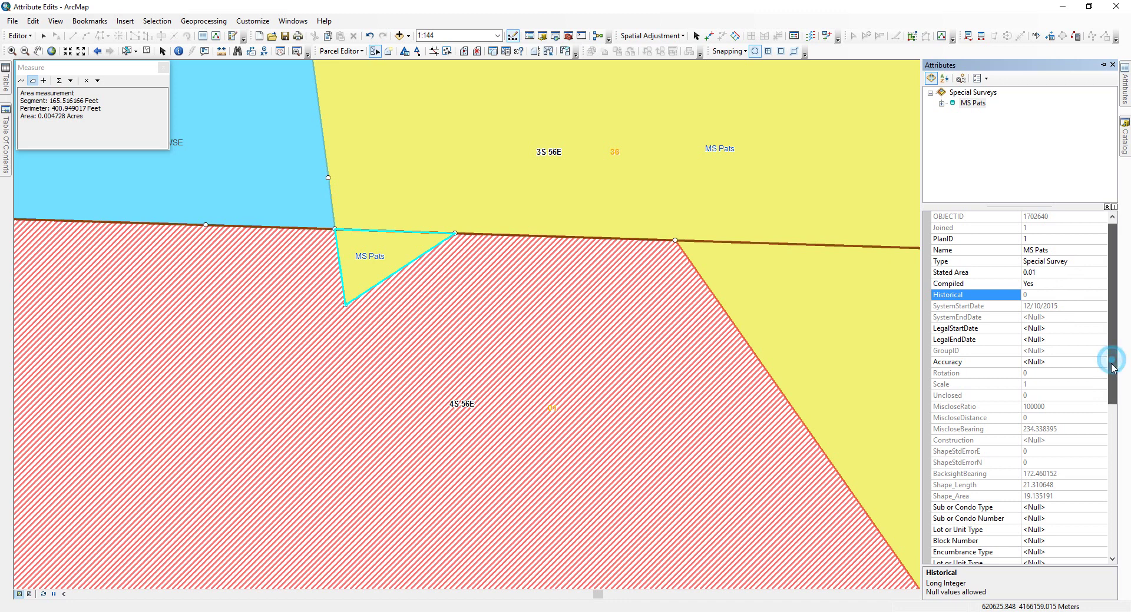
{"action": "scroll", "coordinate": [1110, 361], "scroll_direction": "down", "scroll_amount": 1}
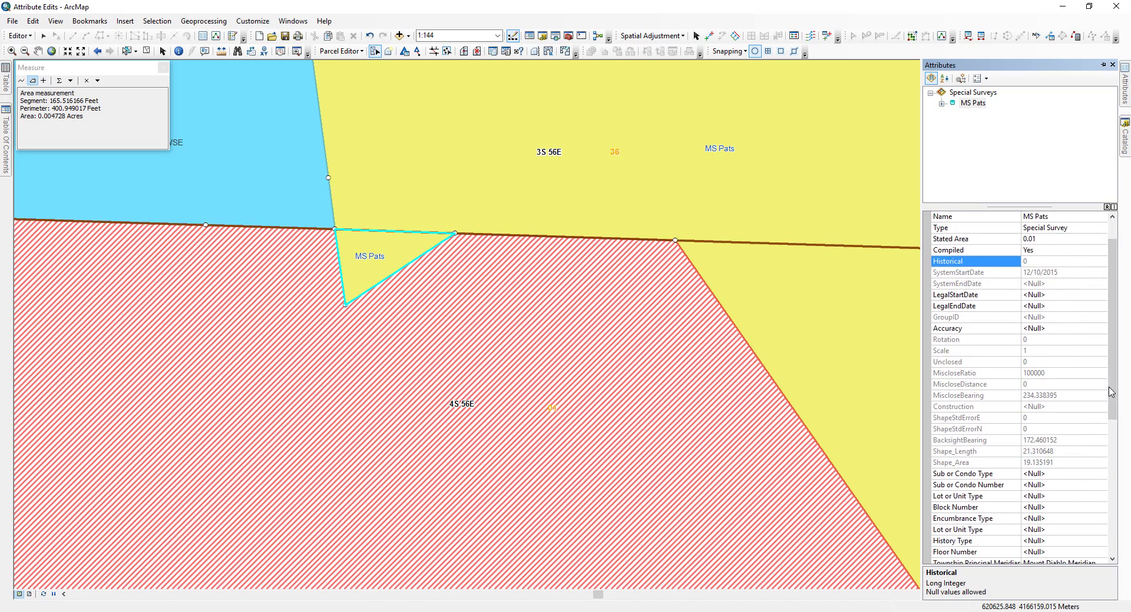
{"action": "left_click_drag", "start_coordinate": [1106, 386], "coordinate": [1104, 533]}
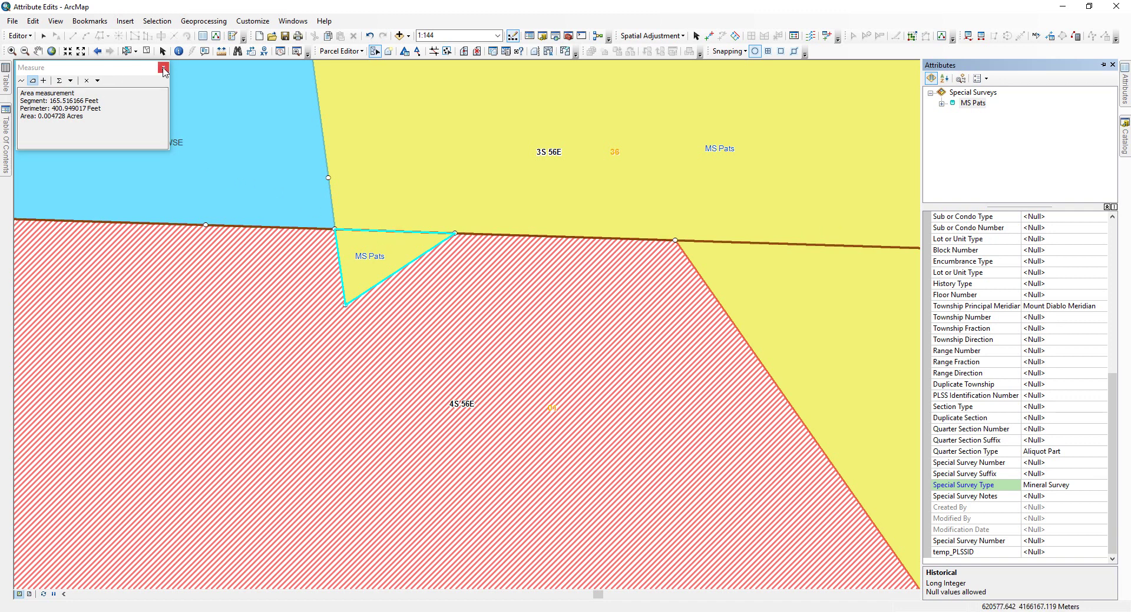
Close the Measure results, clear the triangle's selection and step back to the full section grid
{"action": "left_click", "coordinate": [164, 69]}
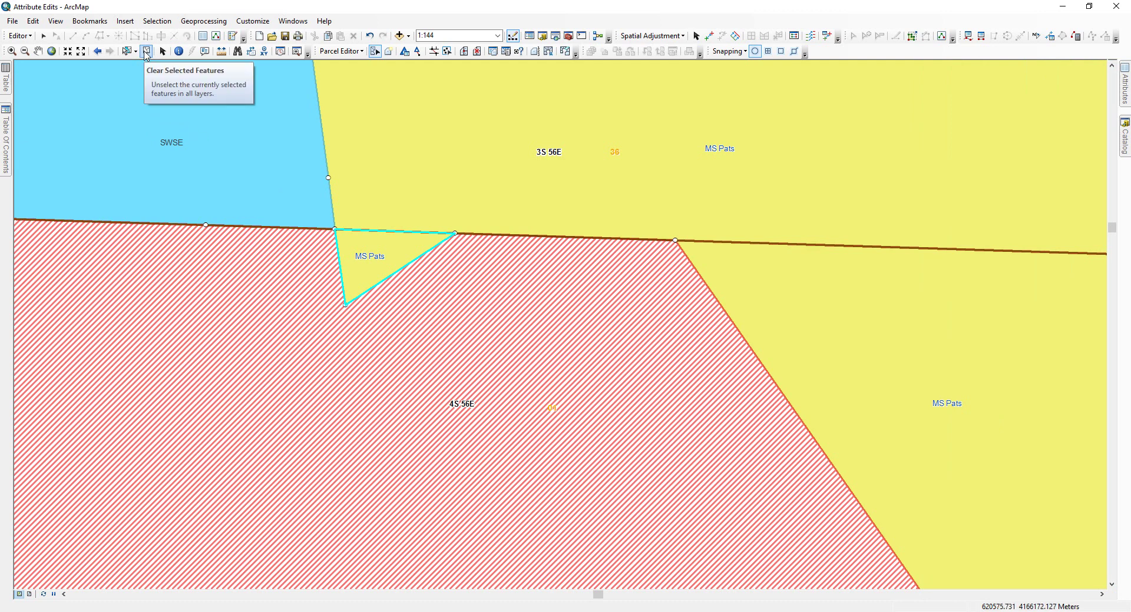
{"action": "left_click", "coordinate": [147, 52]}
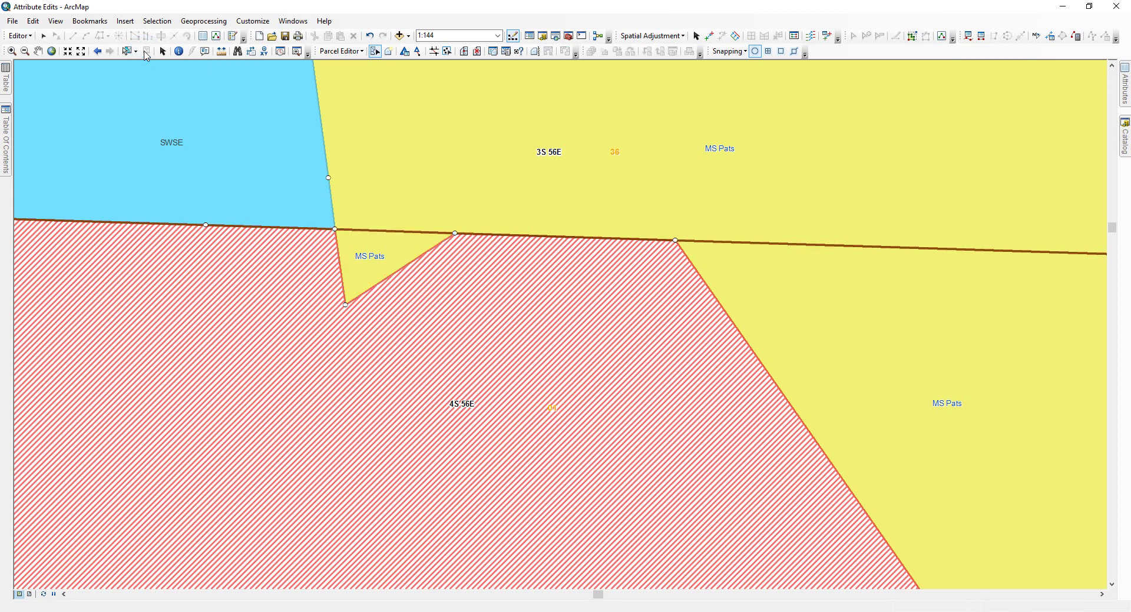
{"action": "left_click", "coordinate": [98, 52]}
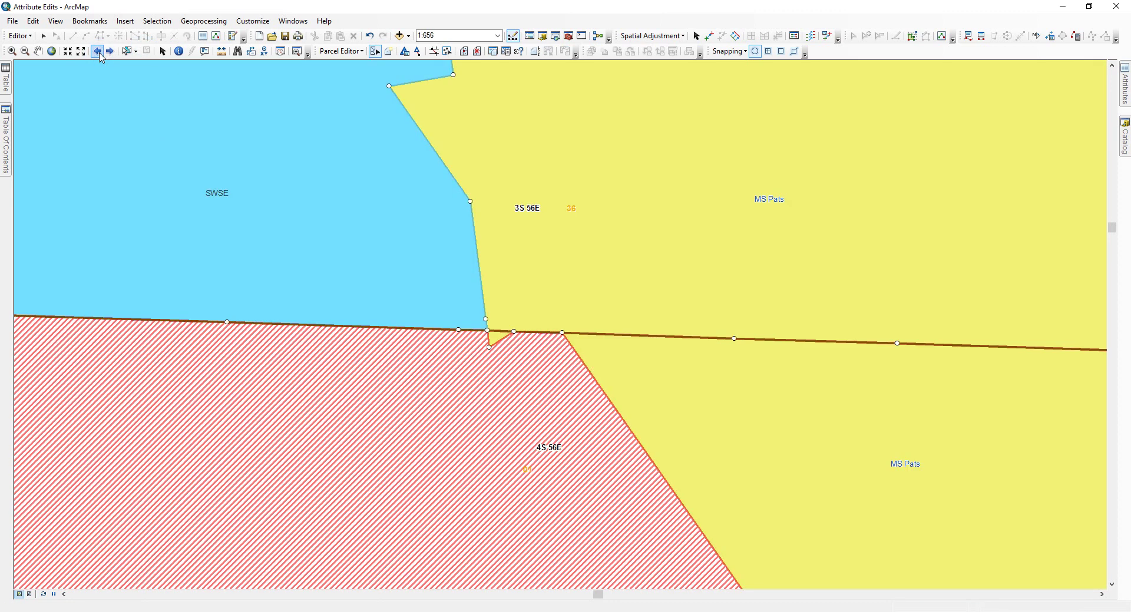
{"action": "left_click", "coordinate": [98, 52]}
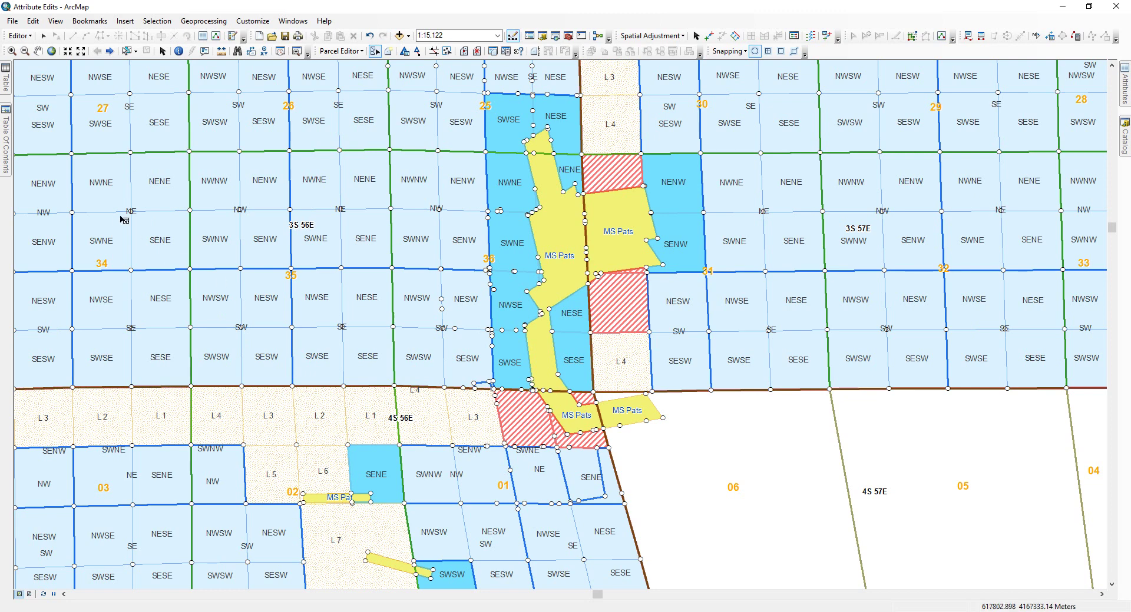
Zoom in to inspect the filled gap at the township line, then return to the full grid
{"action": "left_click", "coordinate": [11, 51]}
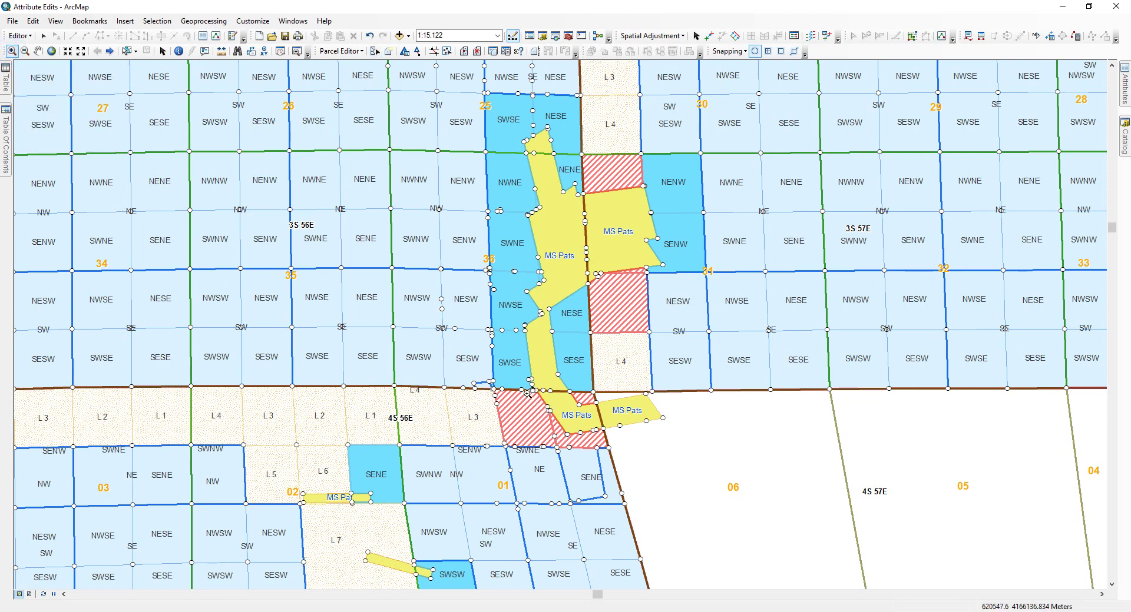
{"action": "left_click_drag", "start_coordinate": [522, 383], "coordinate": [547, 401]}
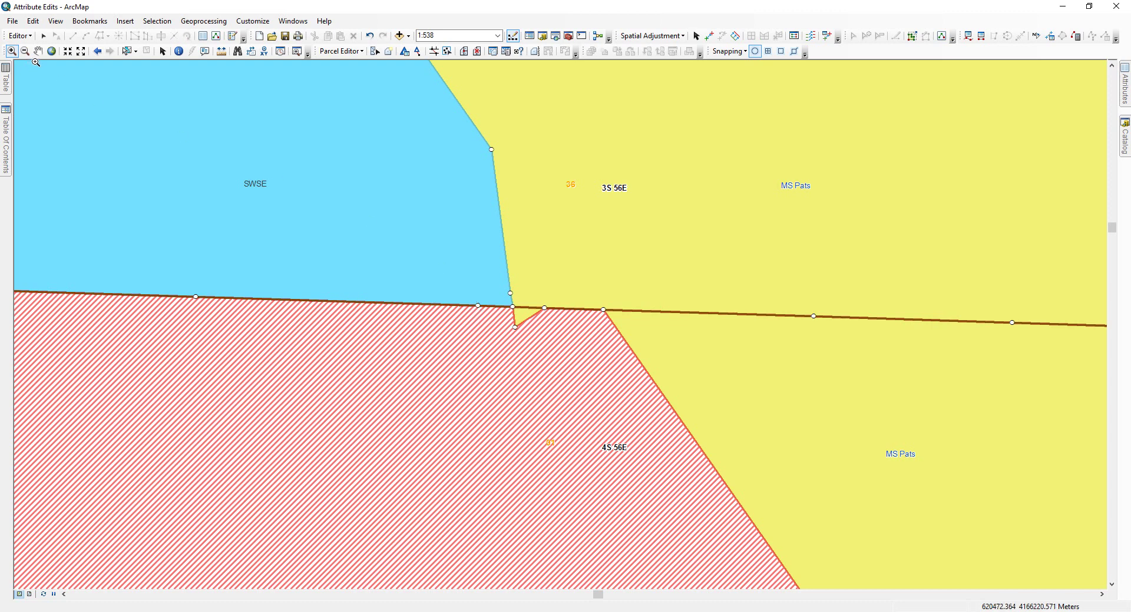
{"action": "left_click", "coordinate": [98, 51]}
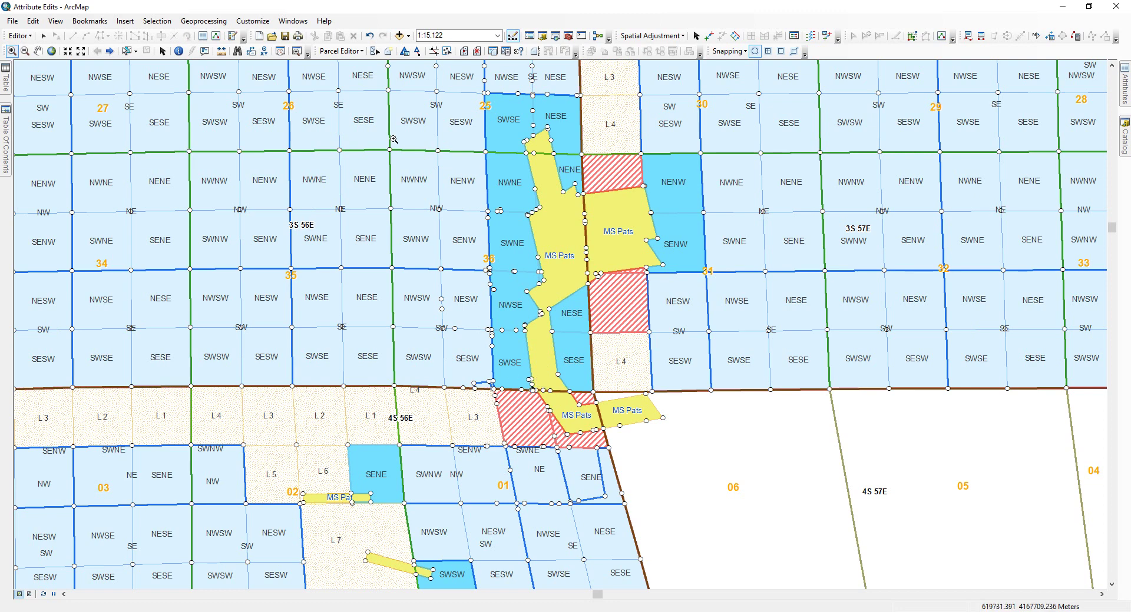
Turn off the Points layer in the Table Of Contents and set the panel back to auto-hide
{"action": "left_click", "coordinate": [5, 110]}
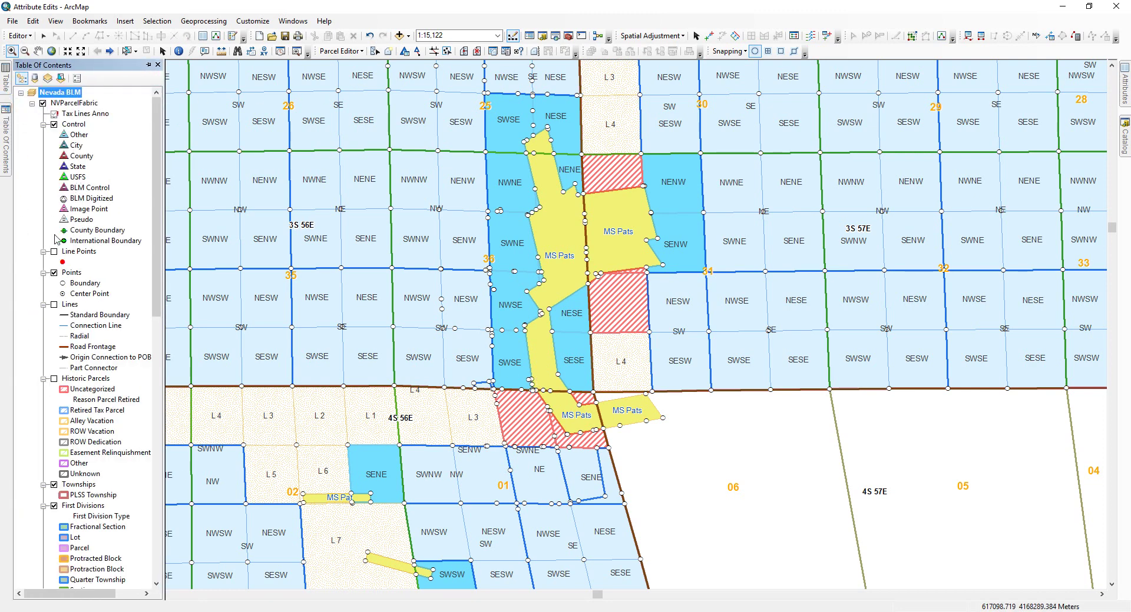
{"action": "left_click", "coordinate": [54, 273]}
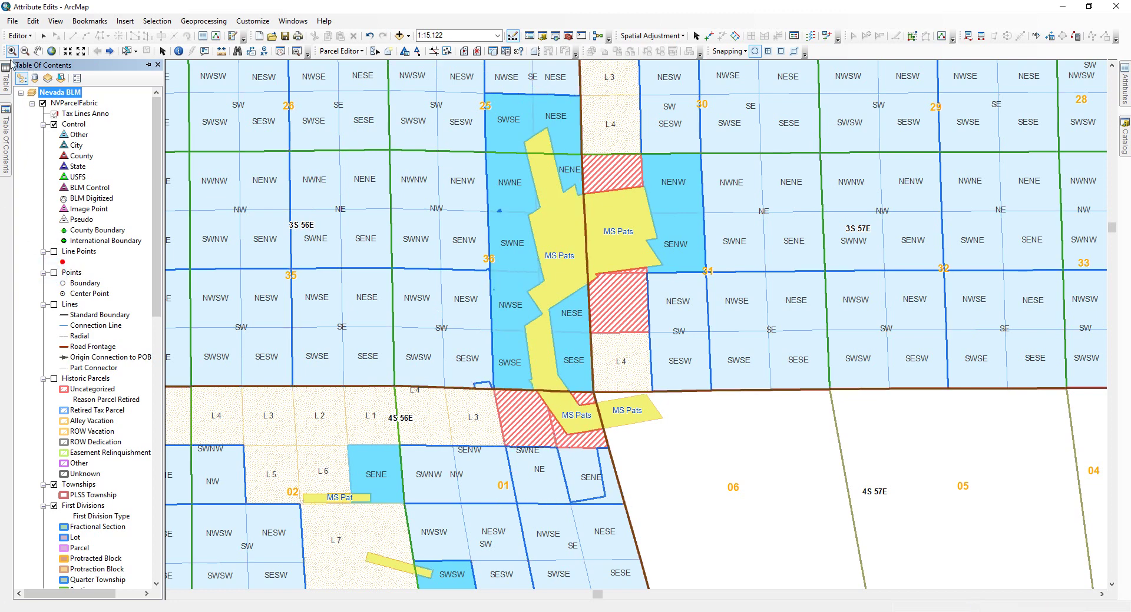
{"action": "left_click", "coordinate": [149, 65]}
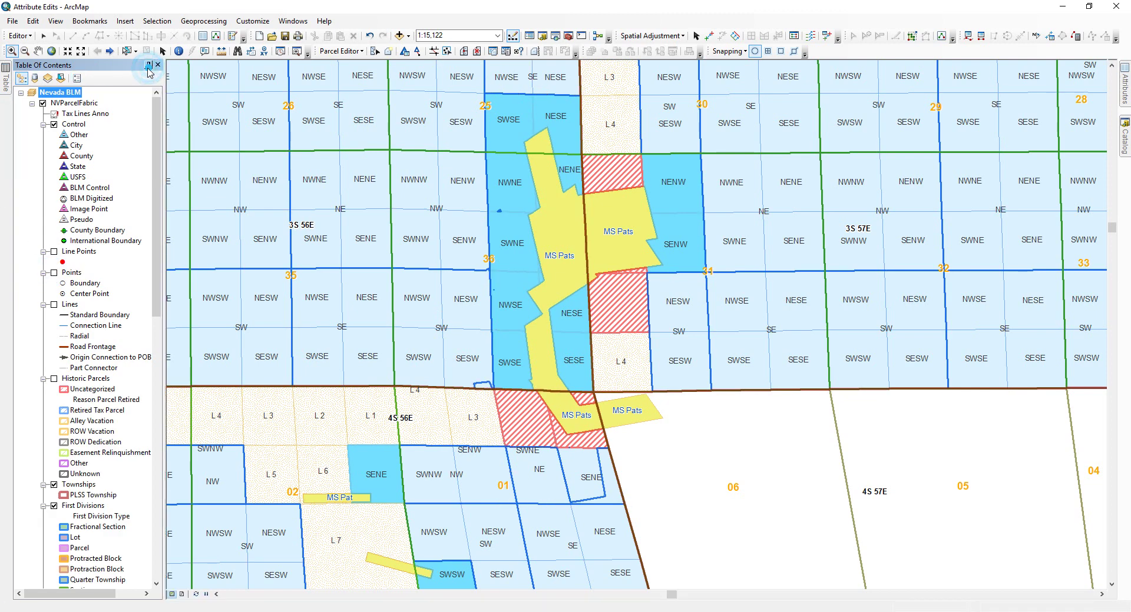
{"action": "left_click", "coordinate": [148, 66]}
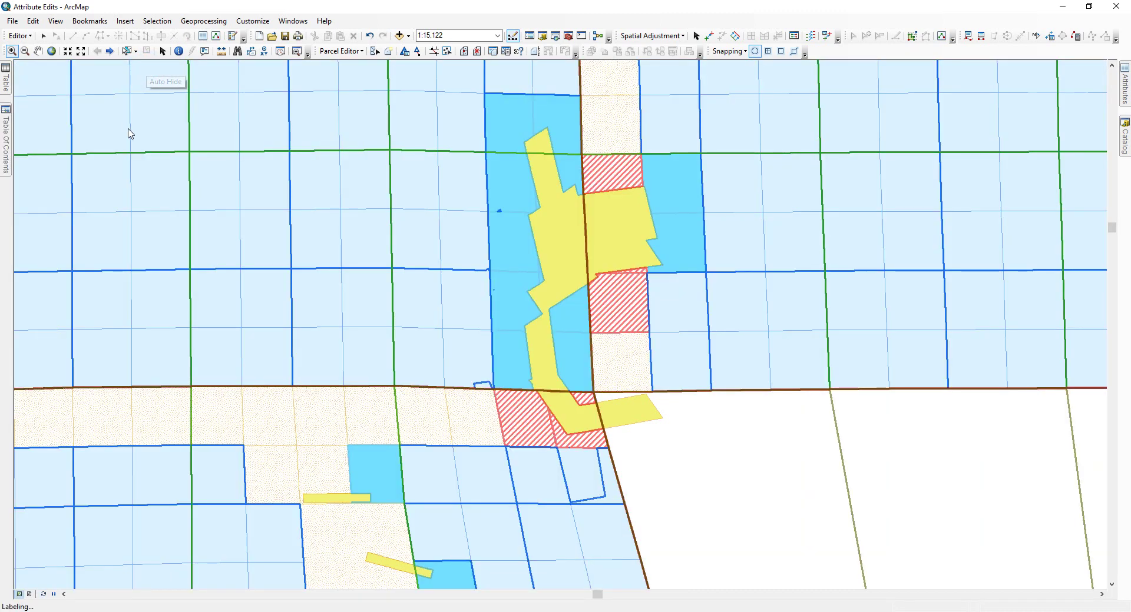